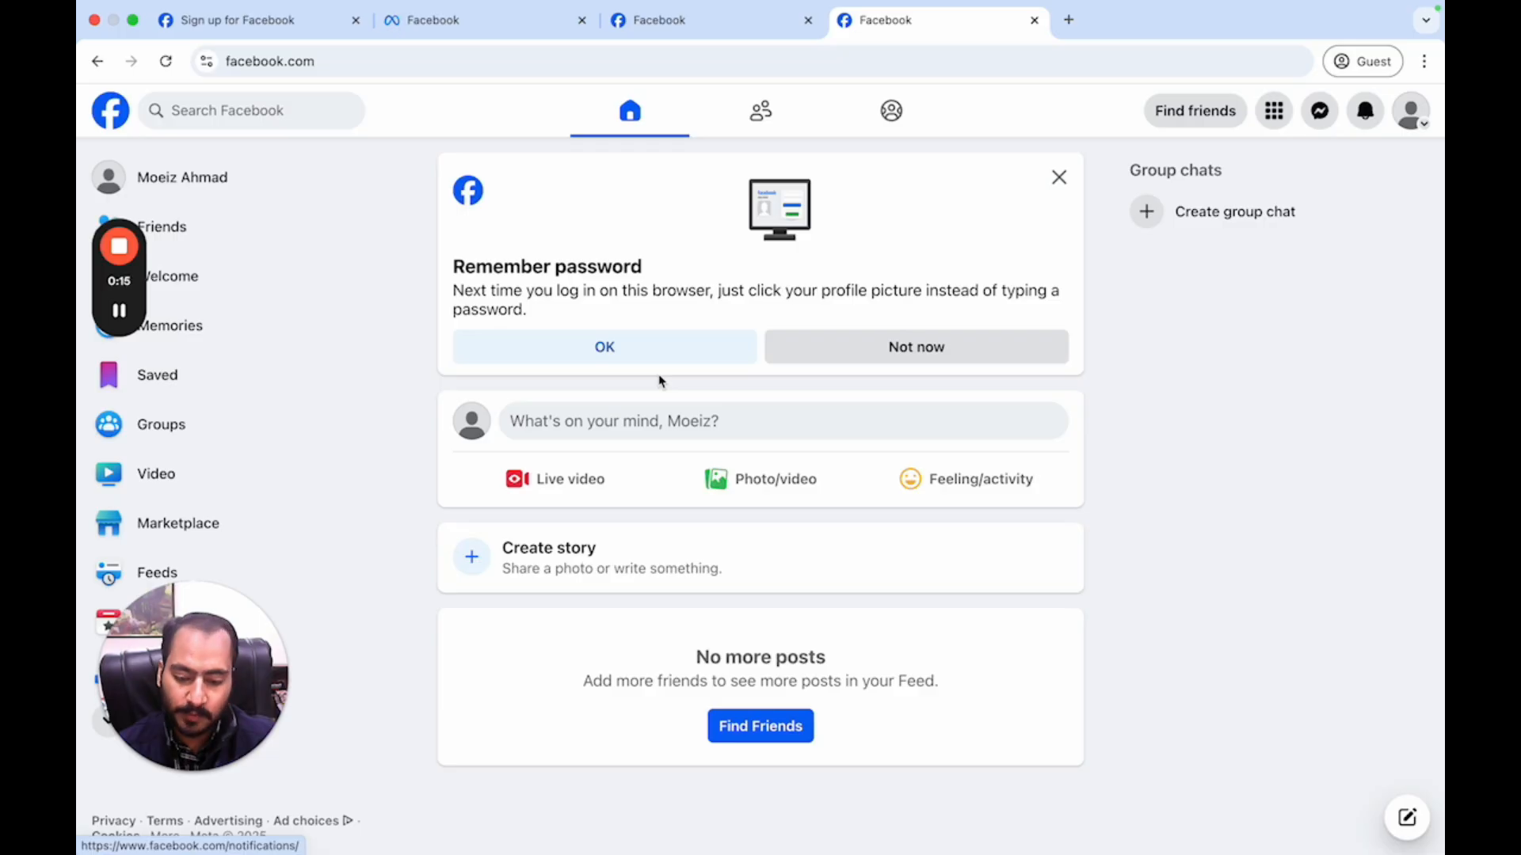
- Go from the Facebook home feed to Ads Manager using the left sidebar shortcut
click(1408, 119)
click(1408, 120)
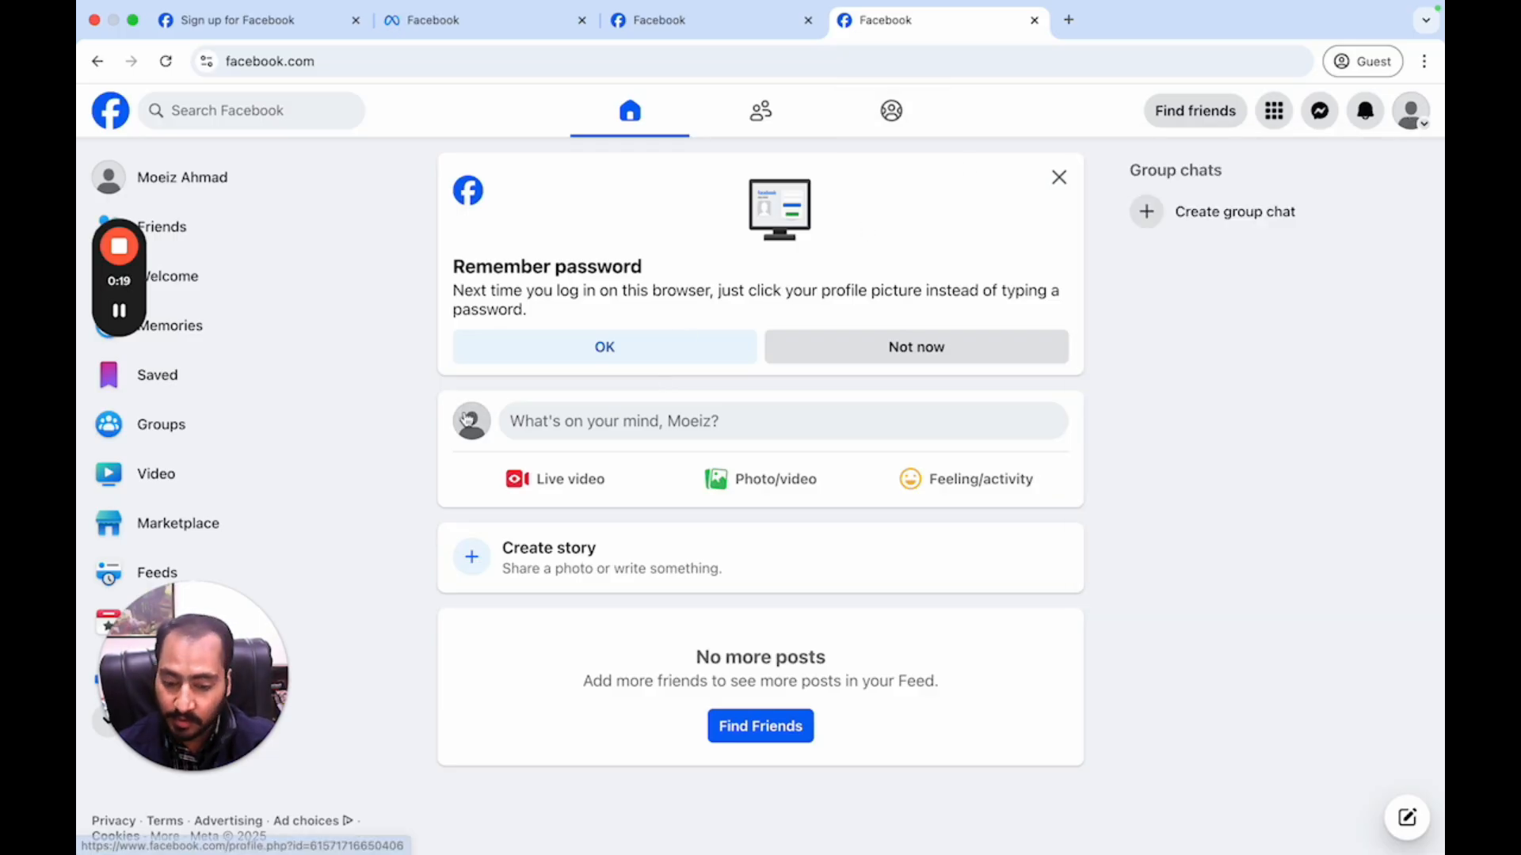
drag(211, 618, 420, 533)
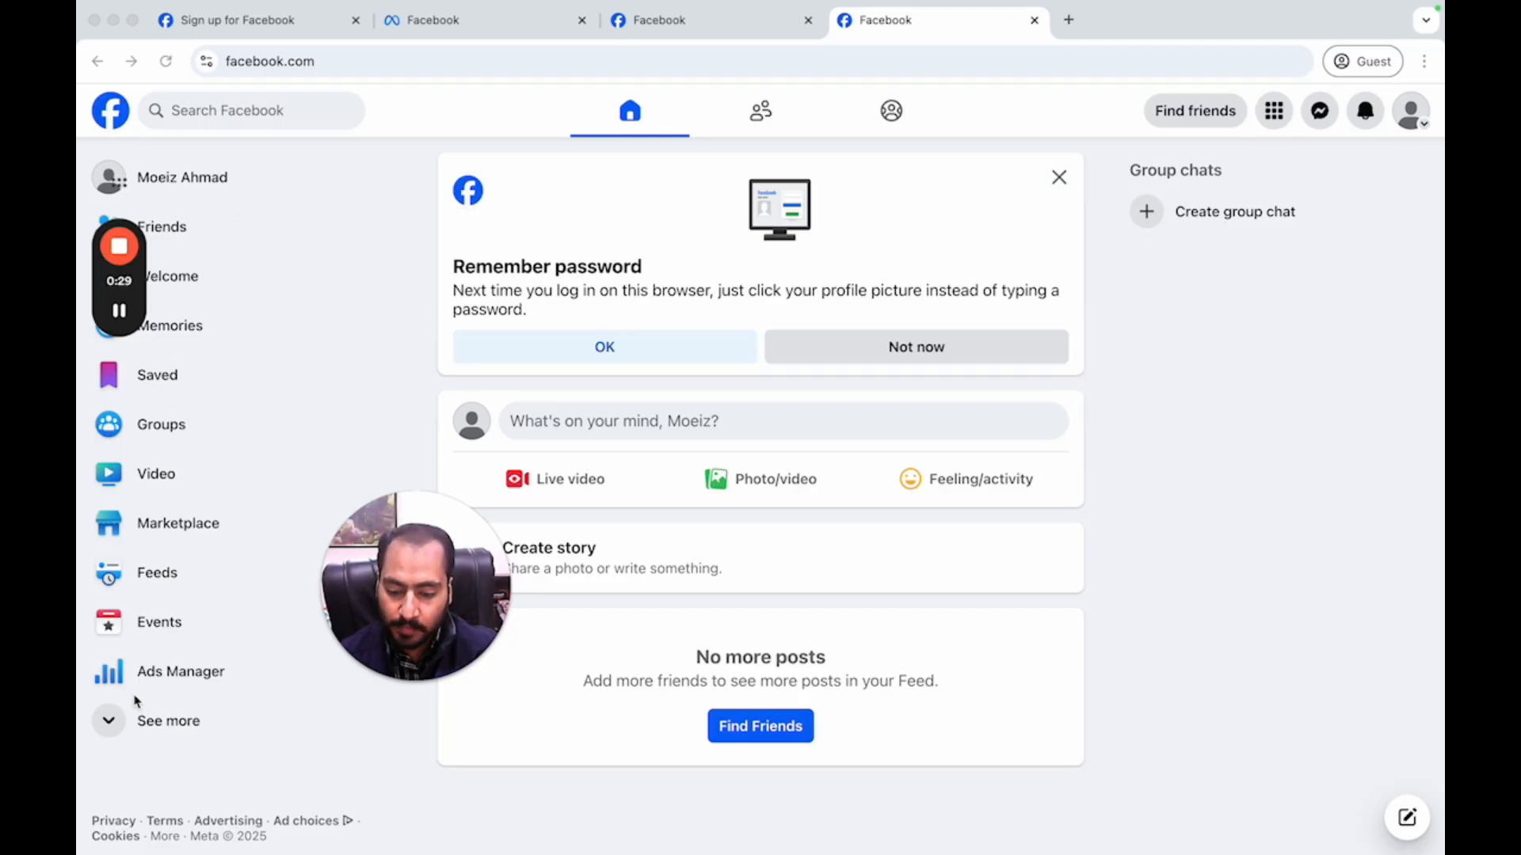
click(118, 727)
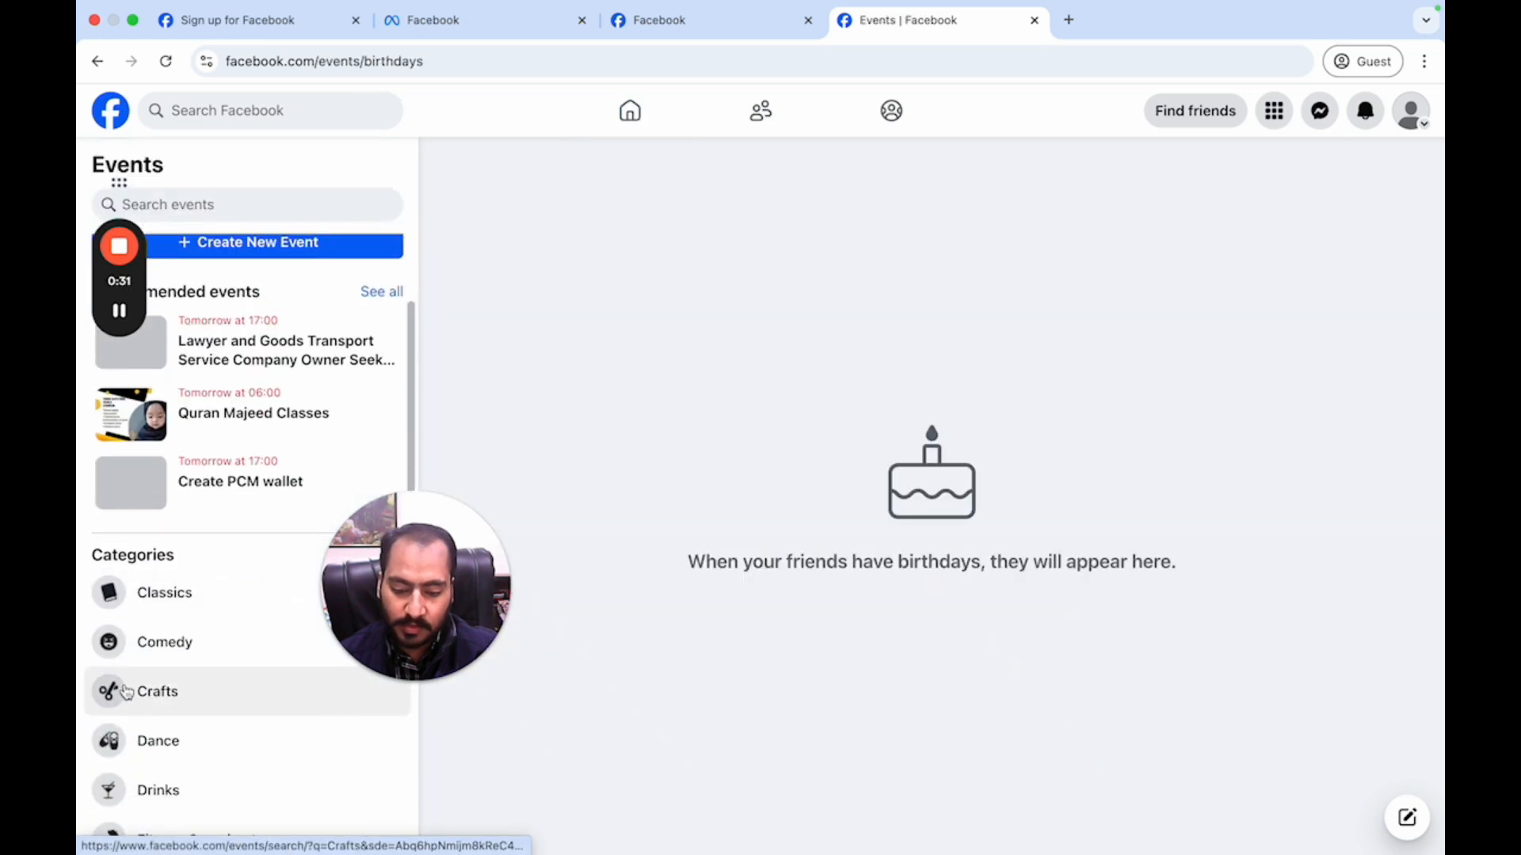
click(630, 115)
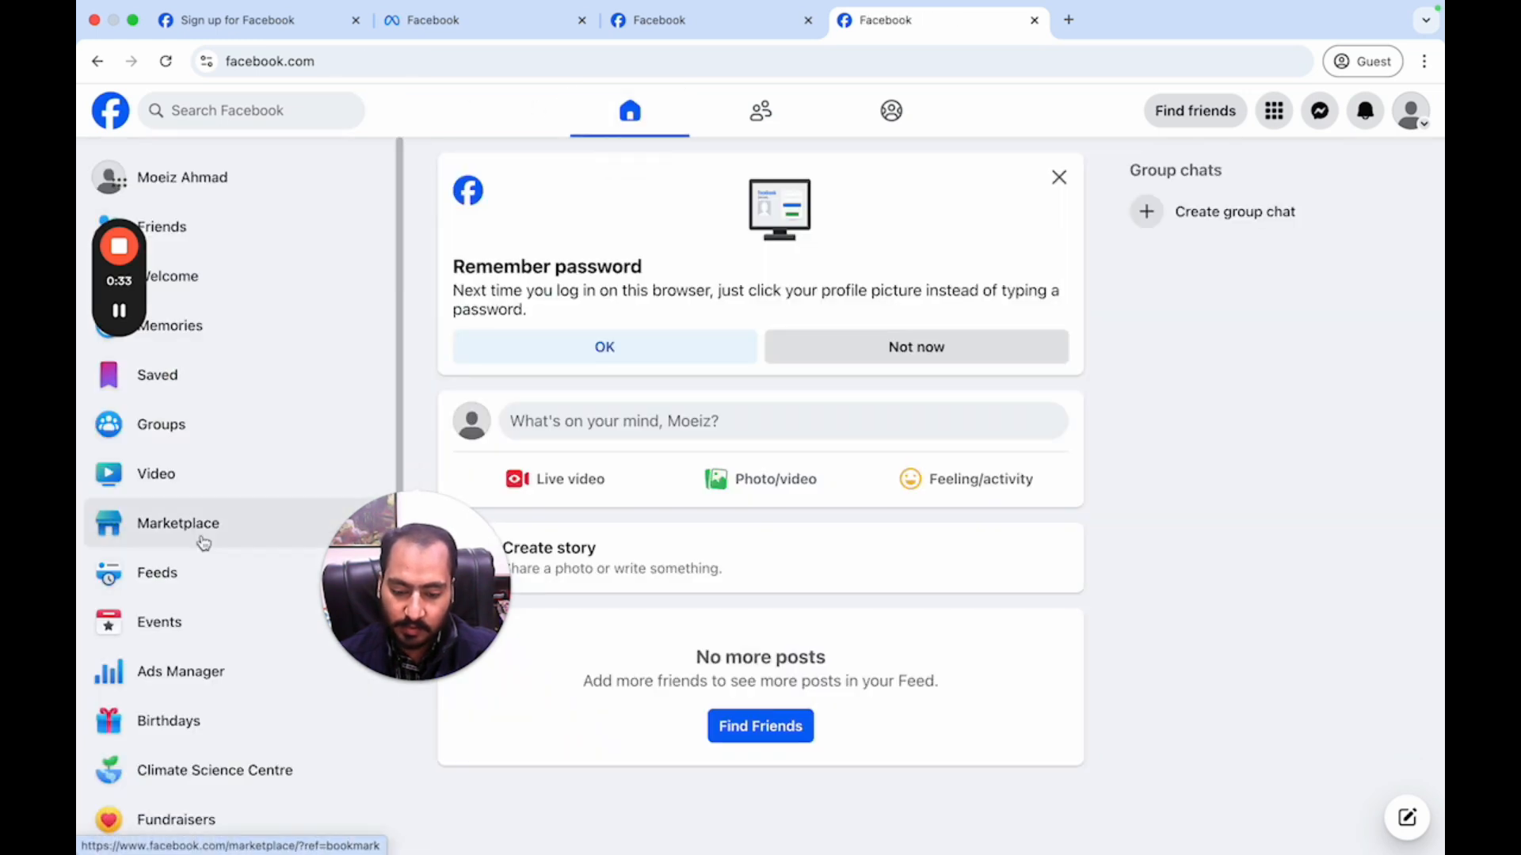
click(170, 672)
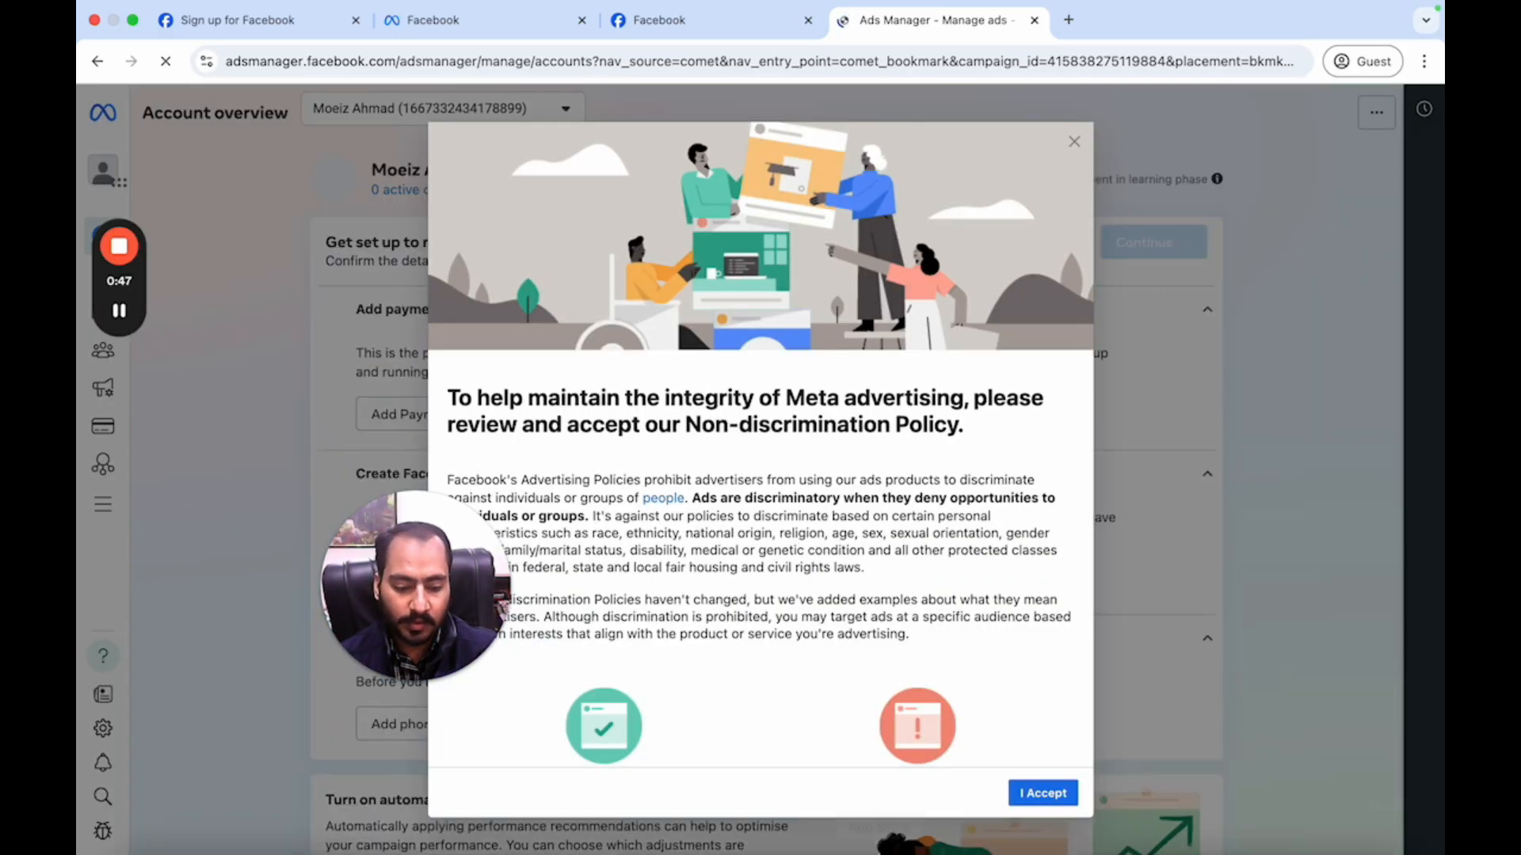
- Accept the Non-discrimination Policy, dismiss the confirmation, and show the empty Campaigns page
mouse_move(1035, 820)
click(1046, 792)
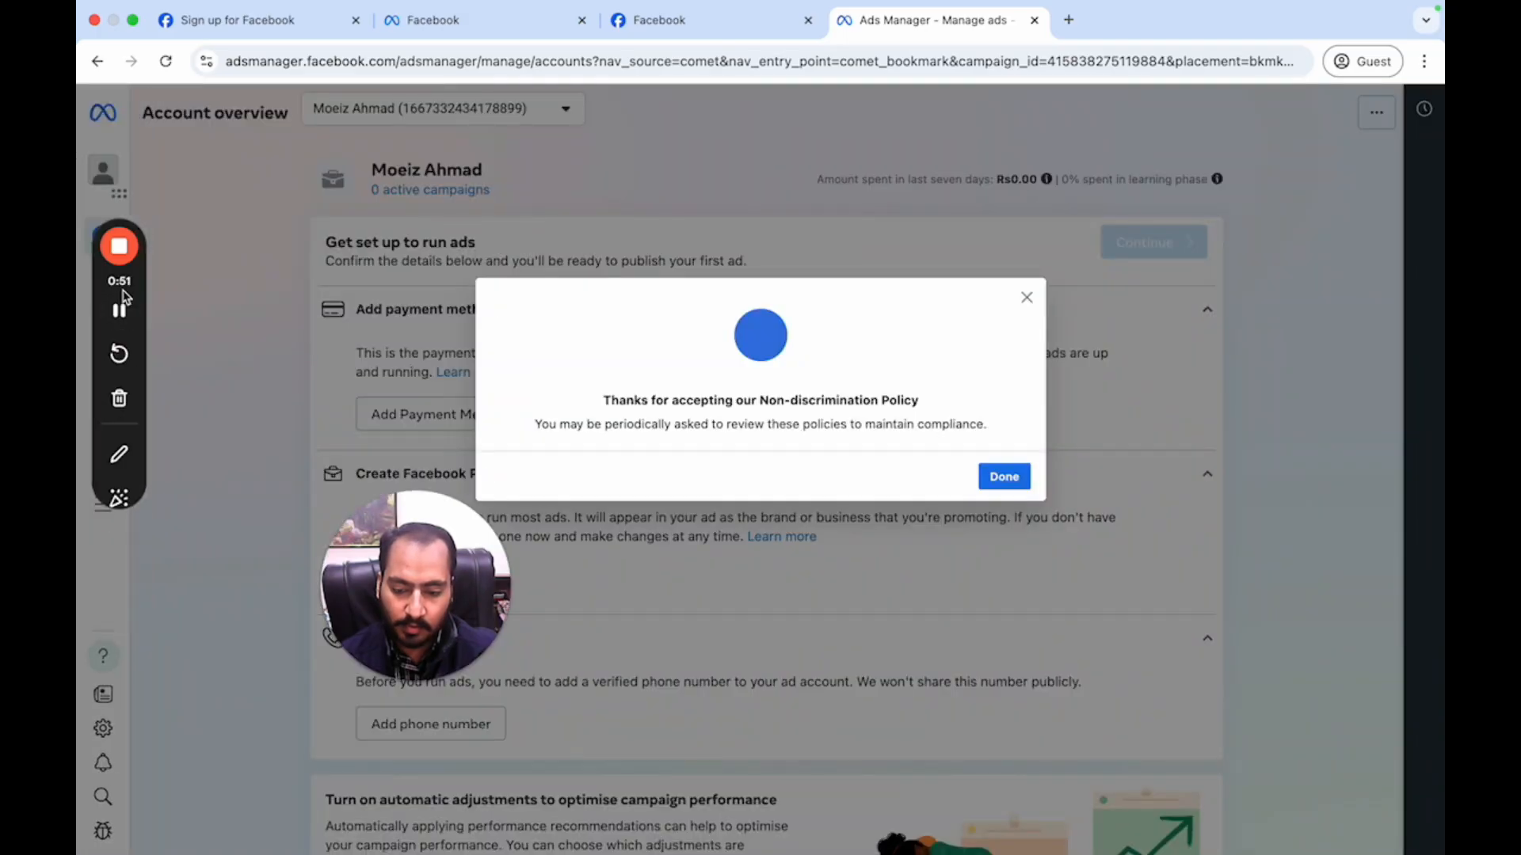
drag(258, 267, 651, 165)
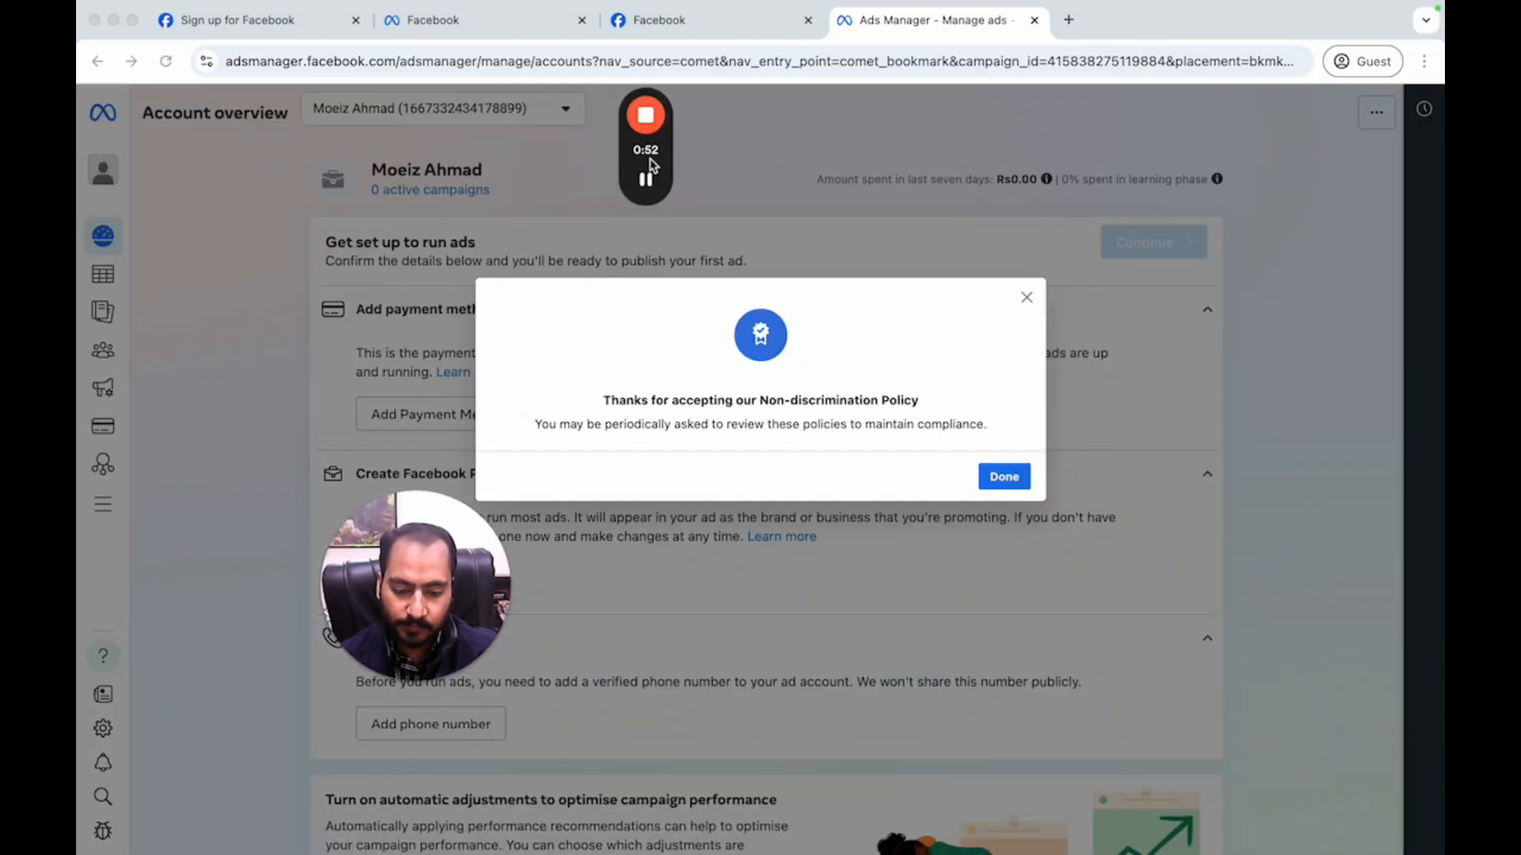
click(1017, 490)
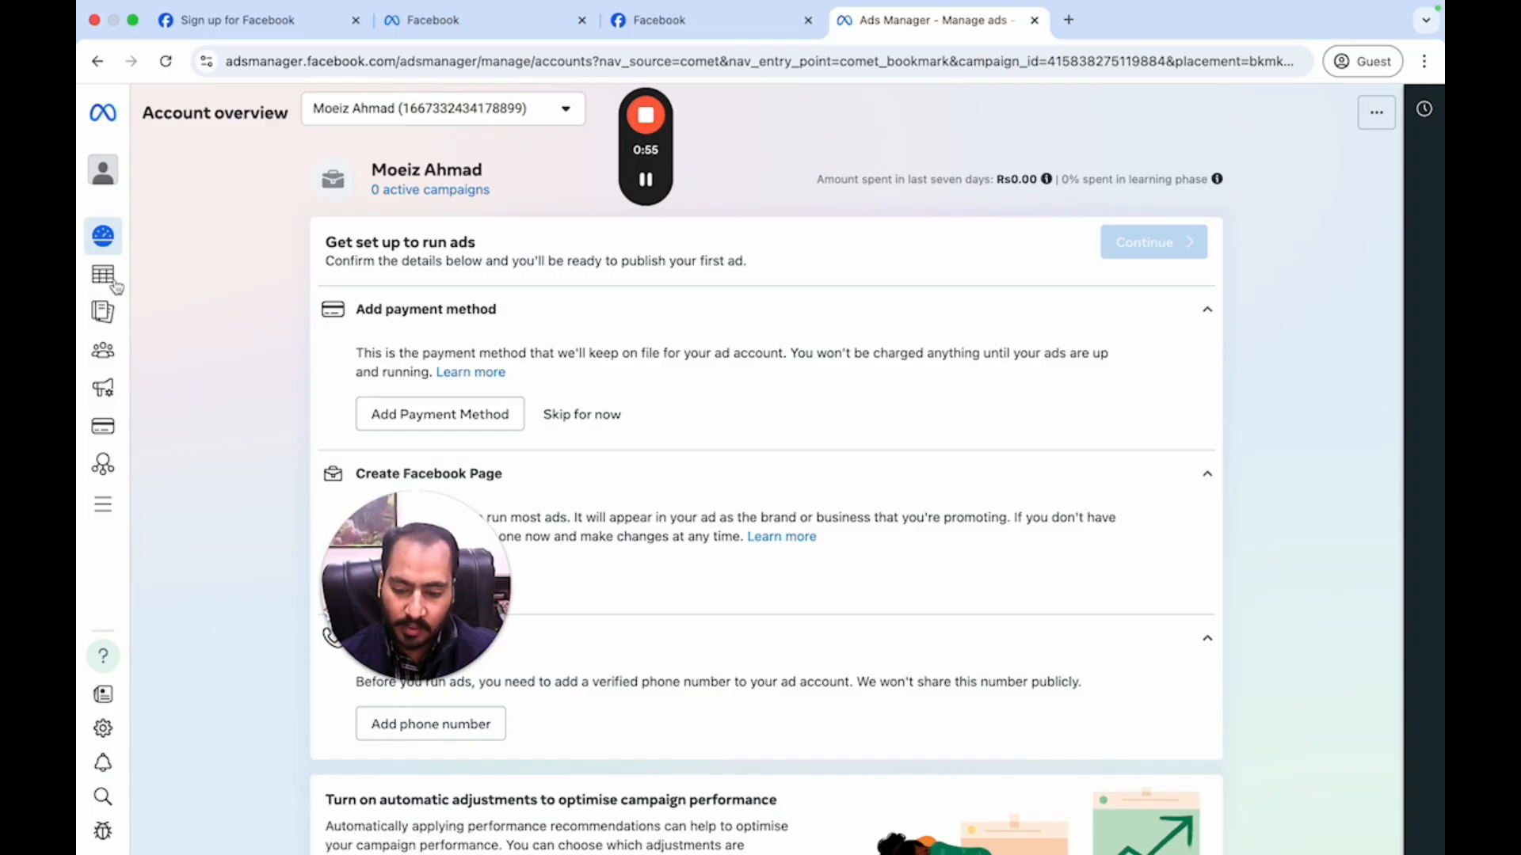
click(109, 277)
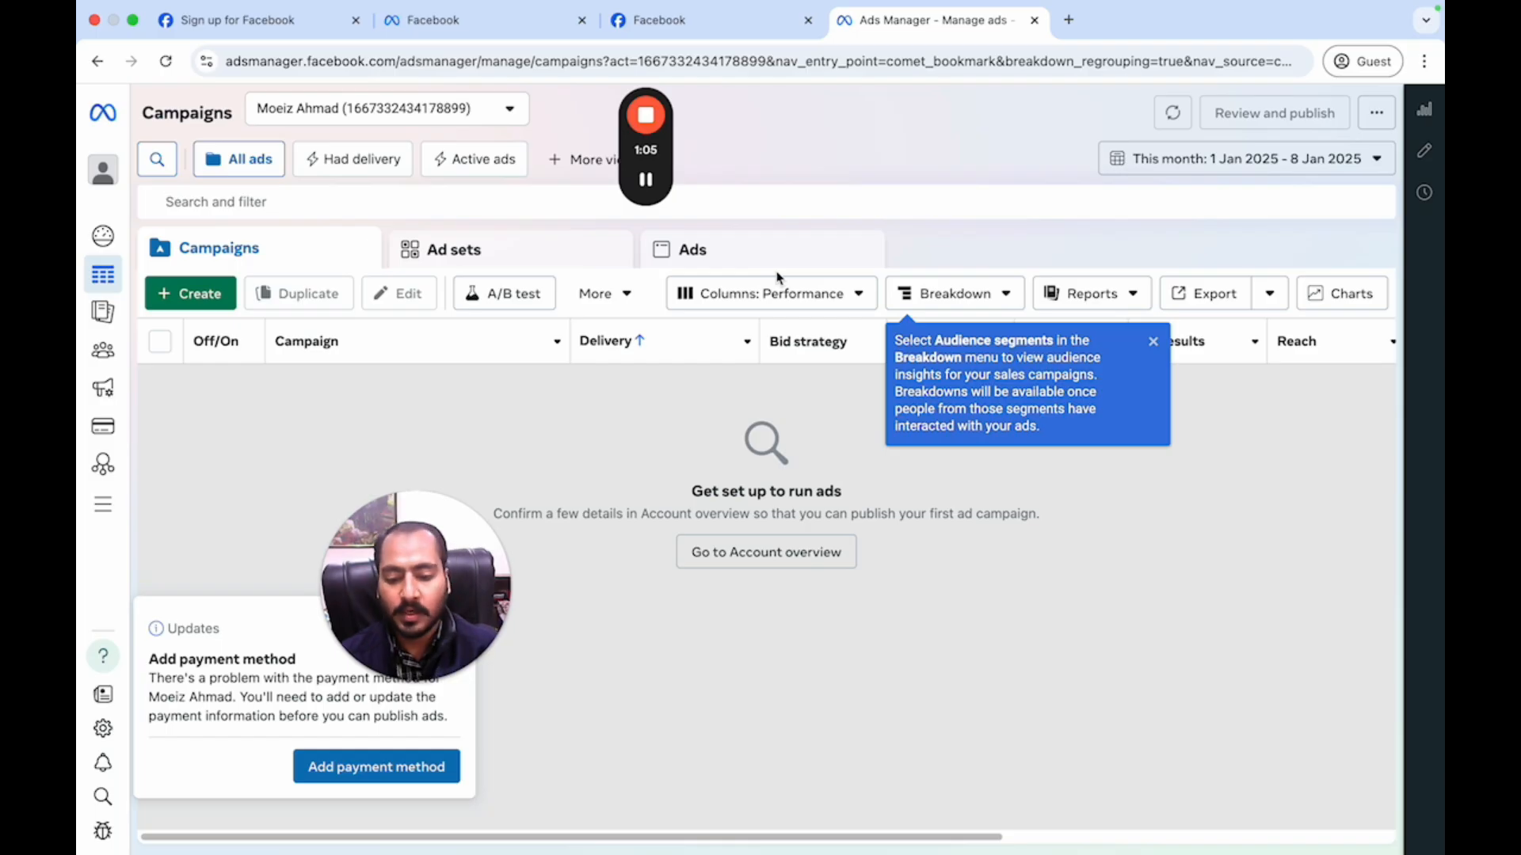
- Open the ad account selector and close it again
click(508, 113)
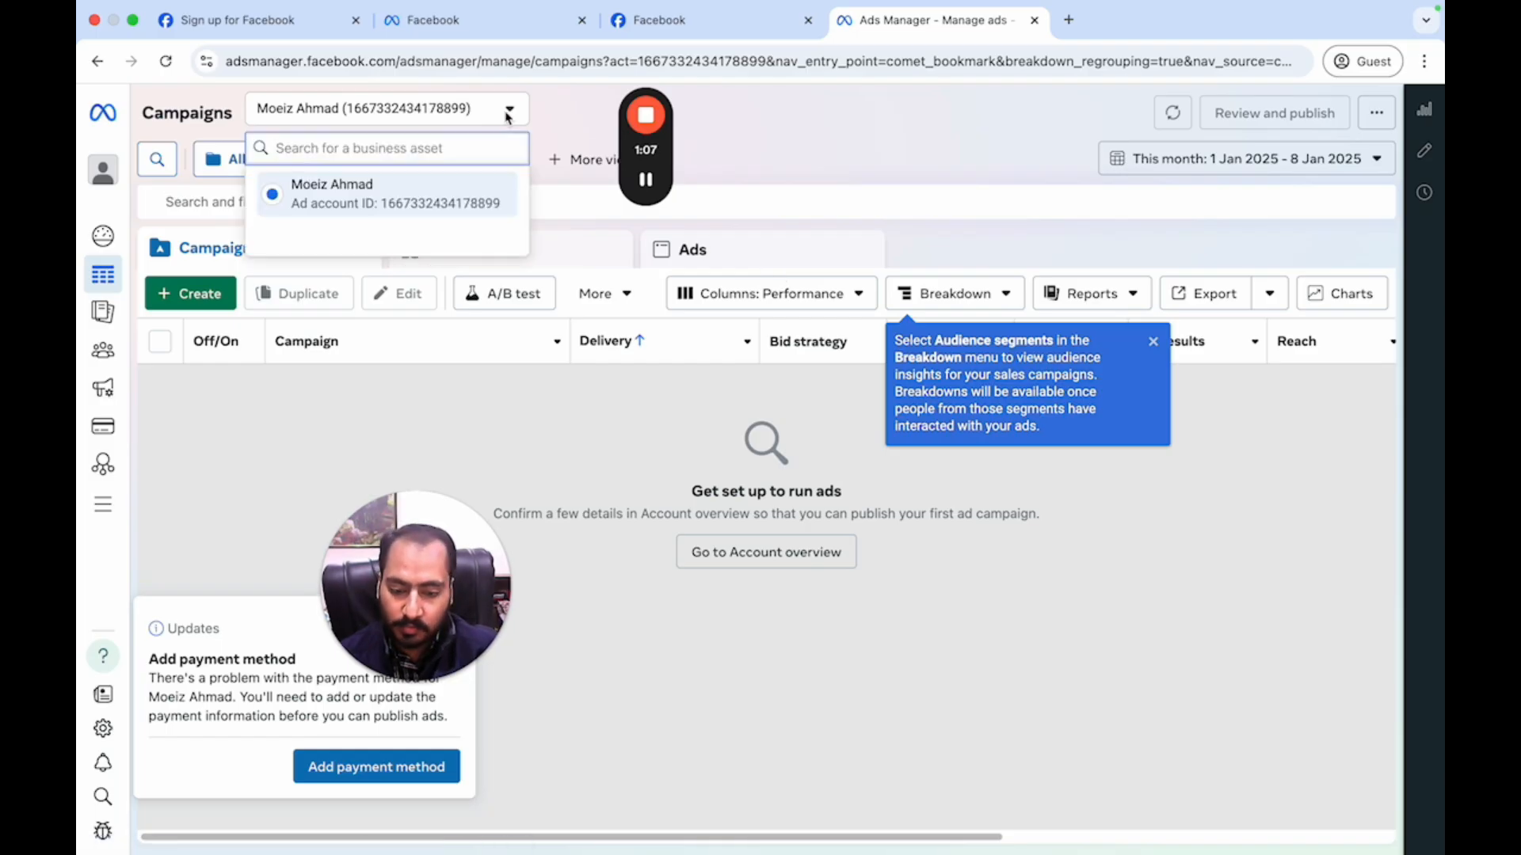
click(509, 113)
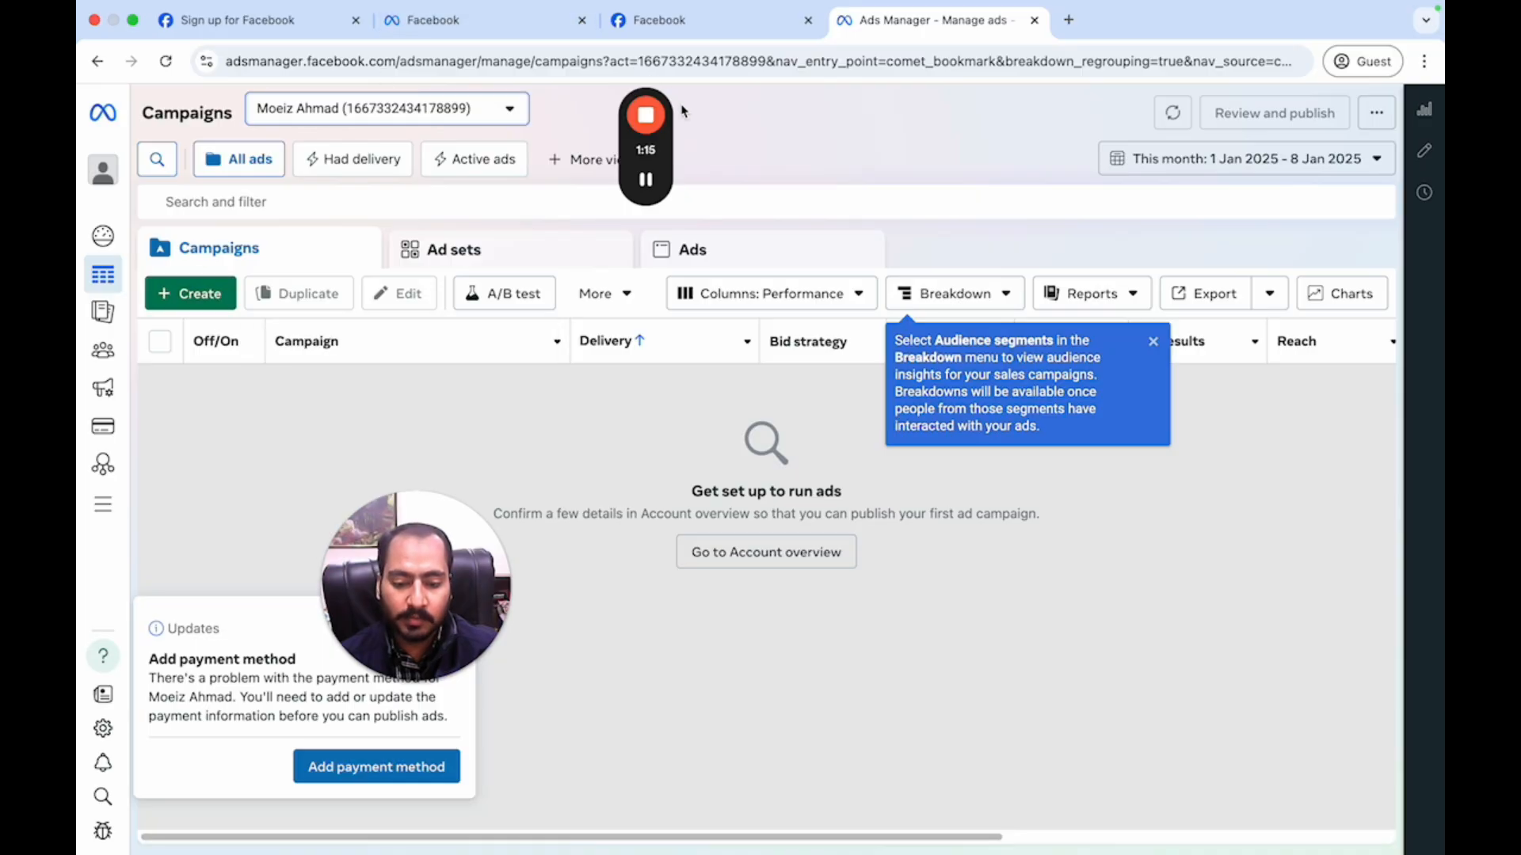
mouse_move(644, 182)
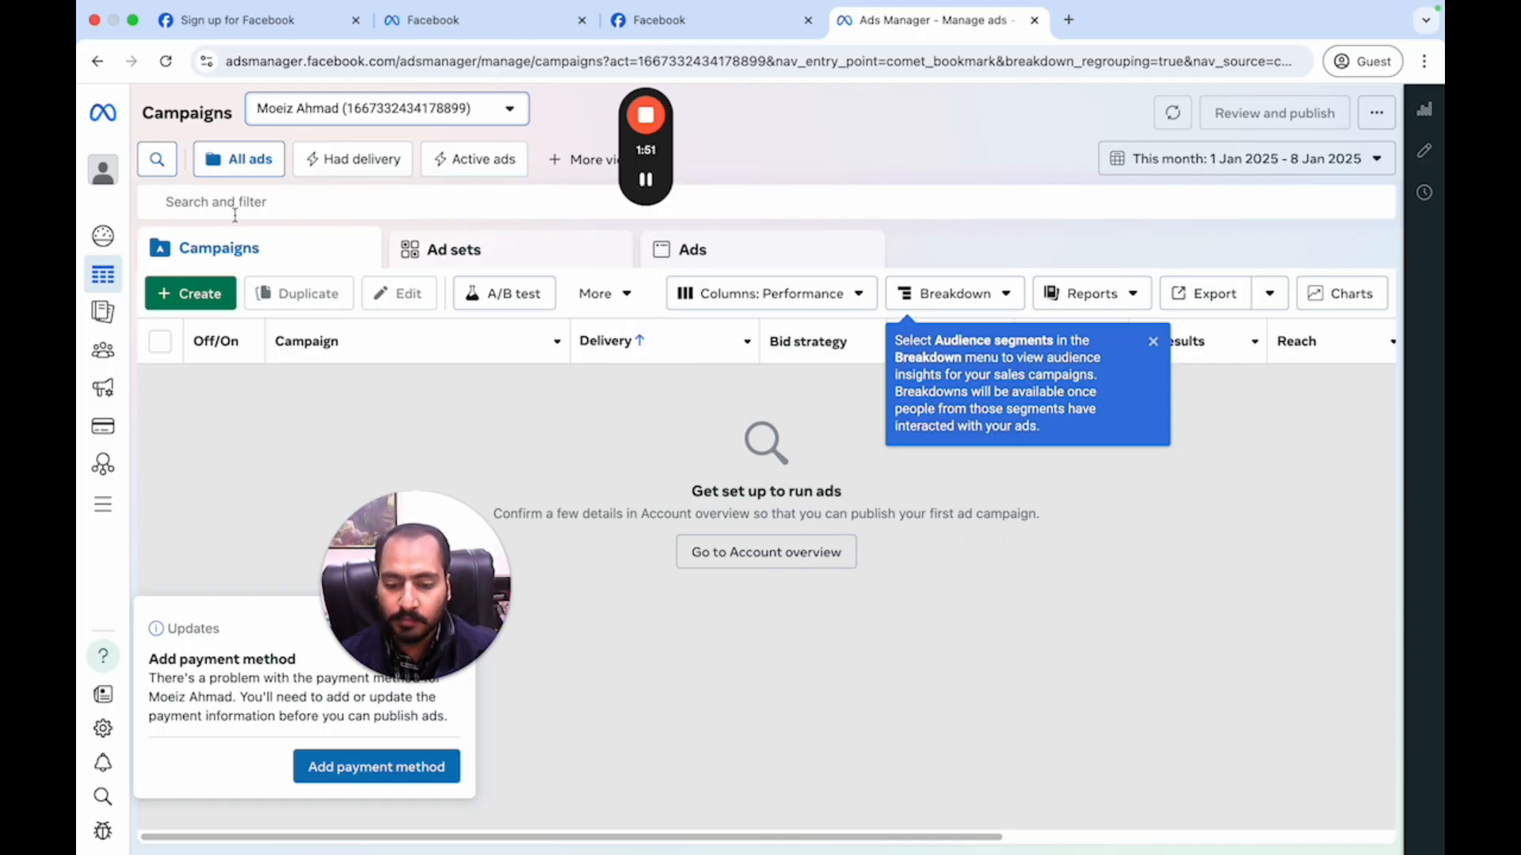
- Switch to the Meta business tools login tab, then start a new blank browser tab
click(716, 20)
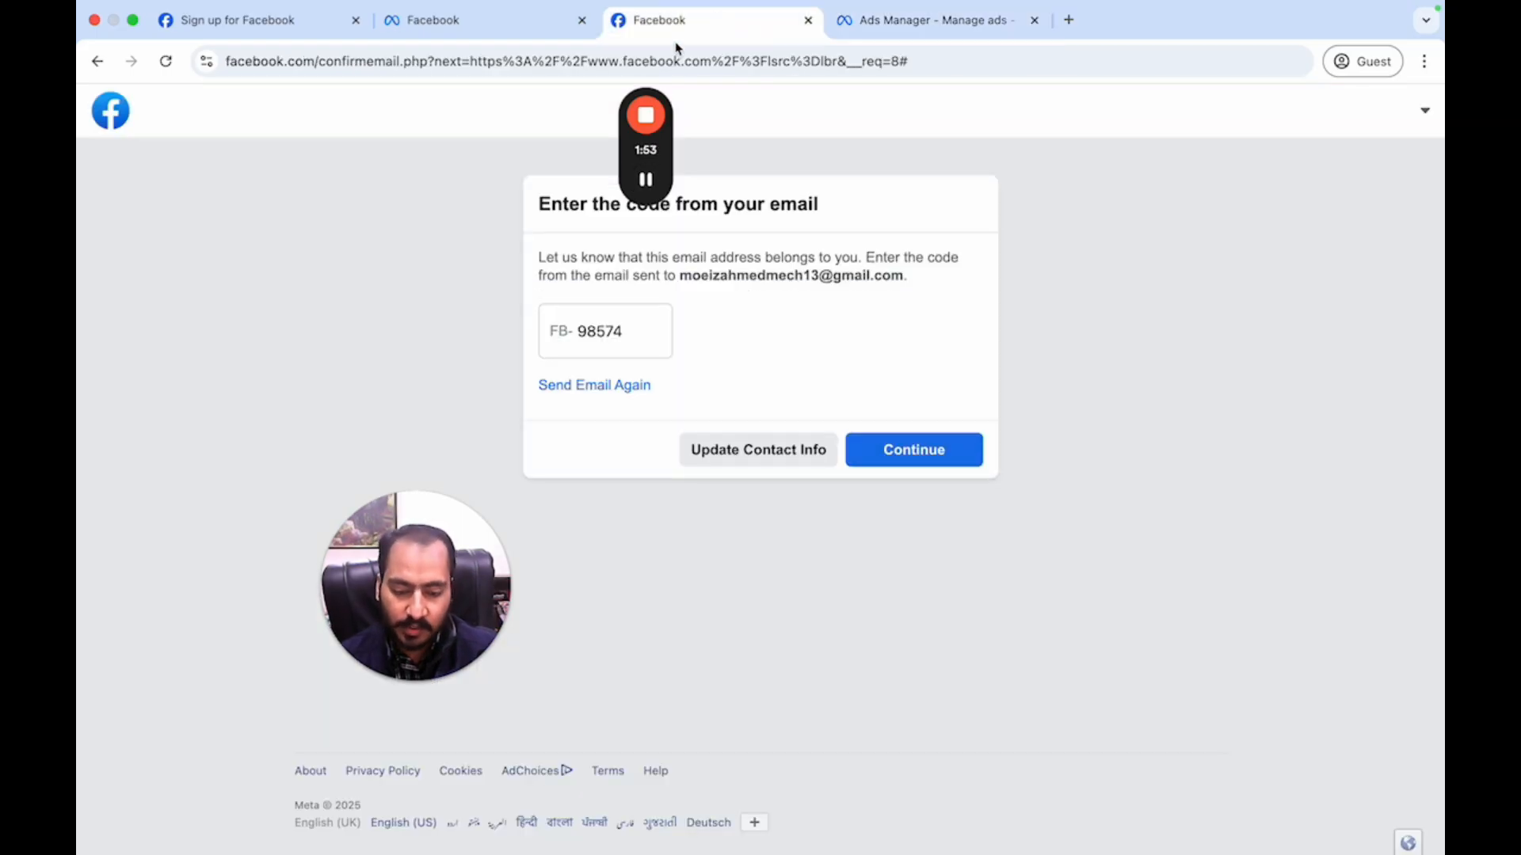
click(490, 12)
mouse_move(417, 11)
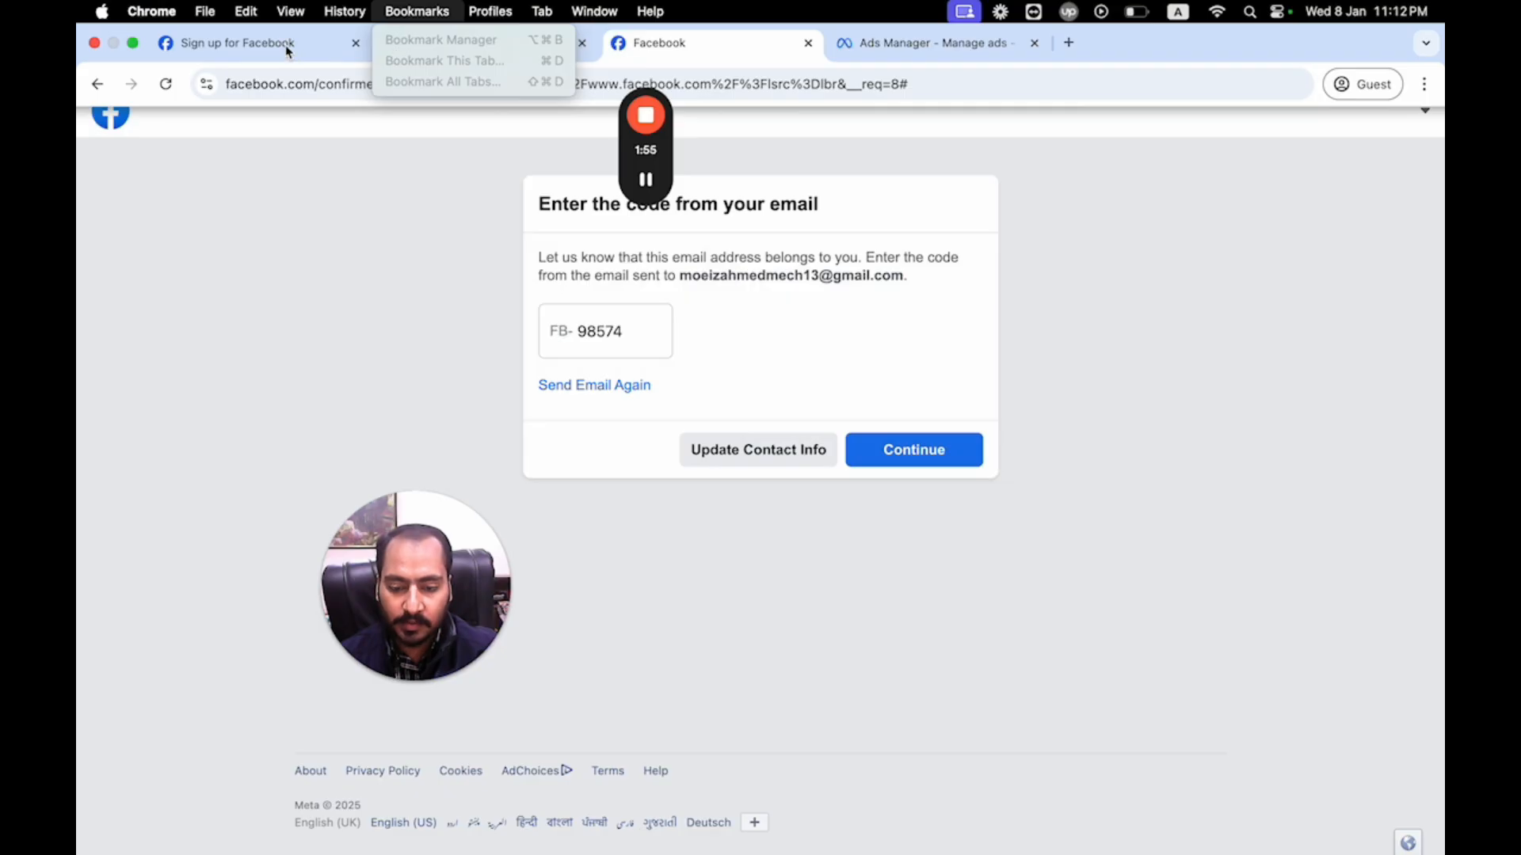
click(287, 52)
click(415, 44)
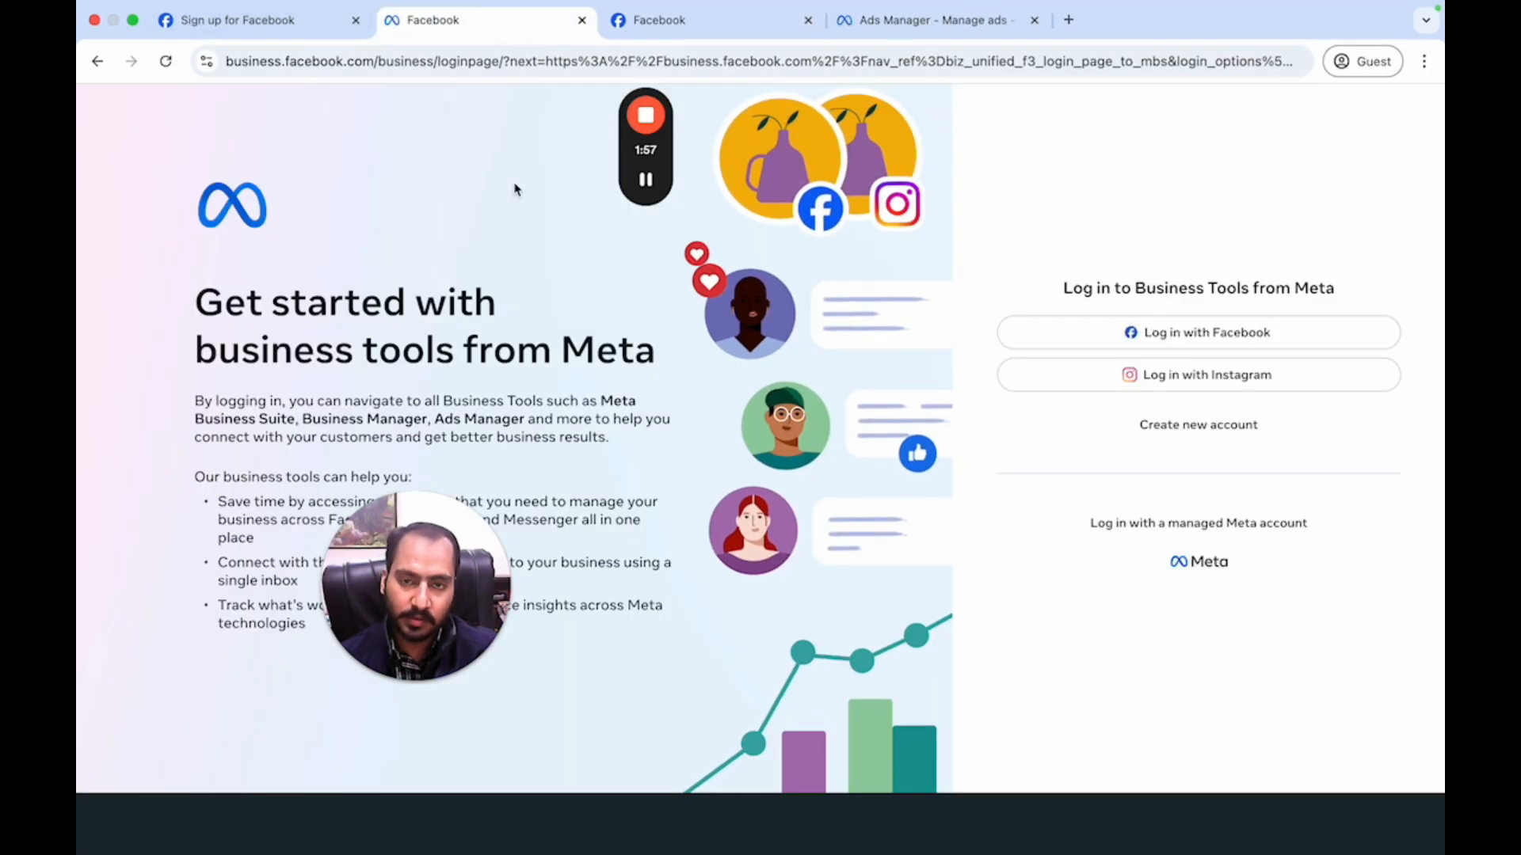
click(1068, 20)
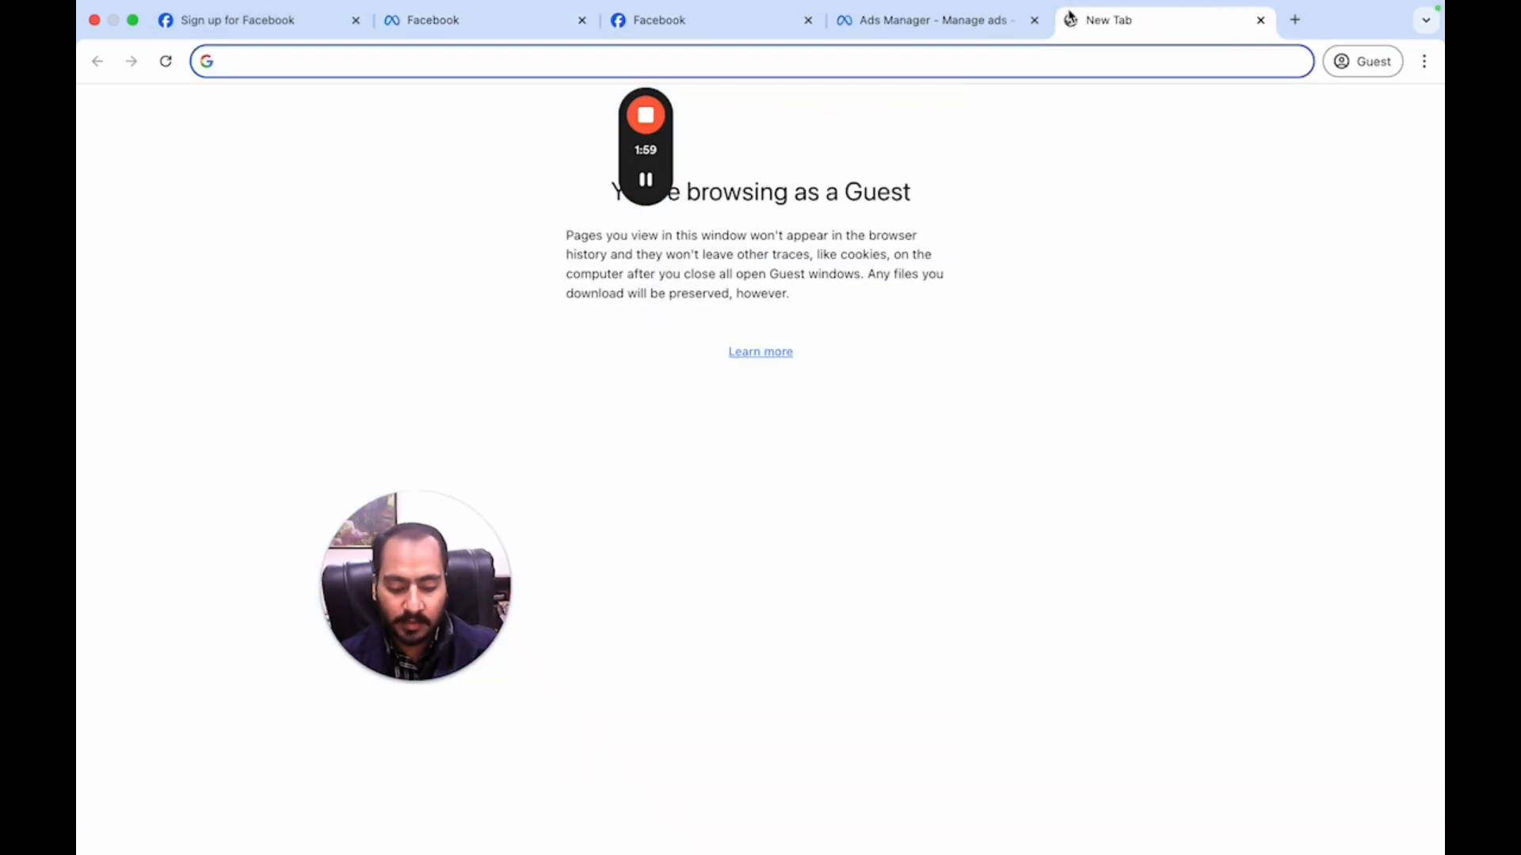
- Search Google for 'meta business manager' and scan the results
text(meta business manager)
key(Return)
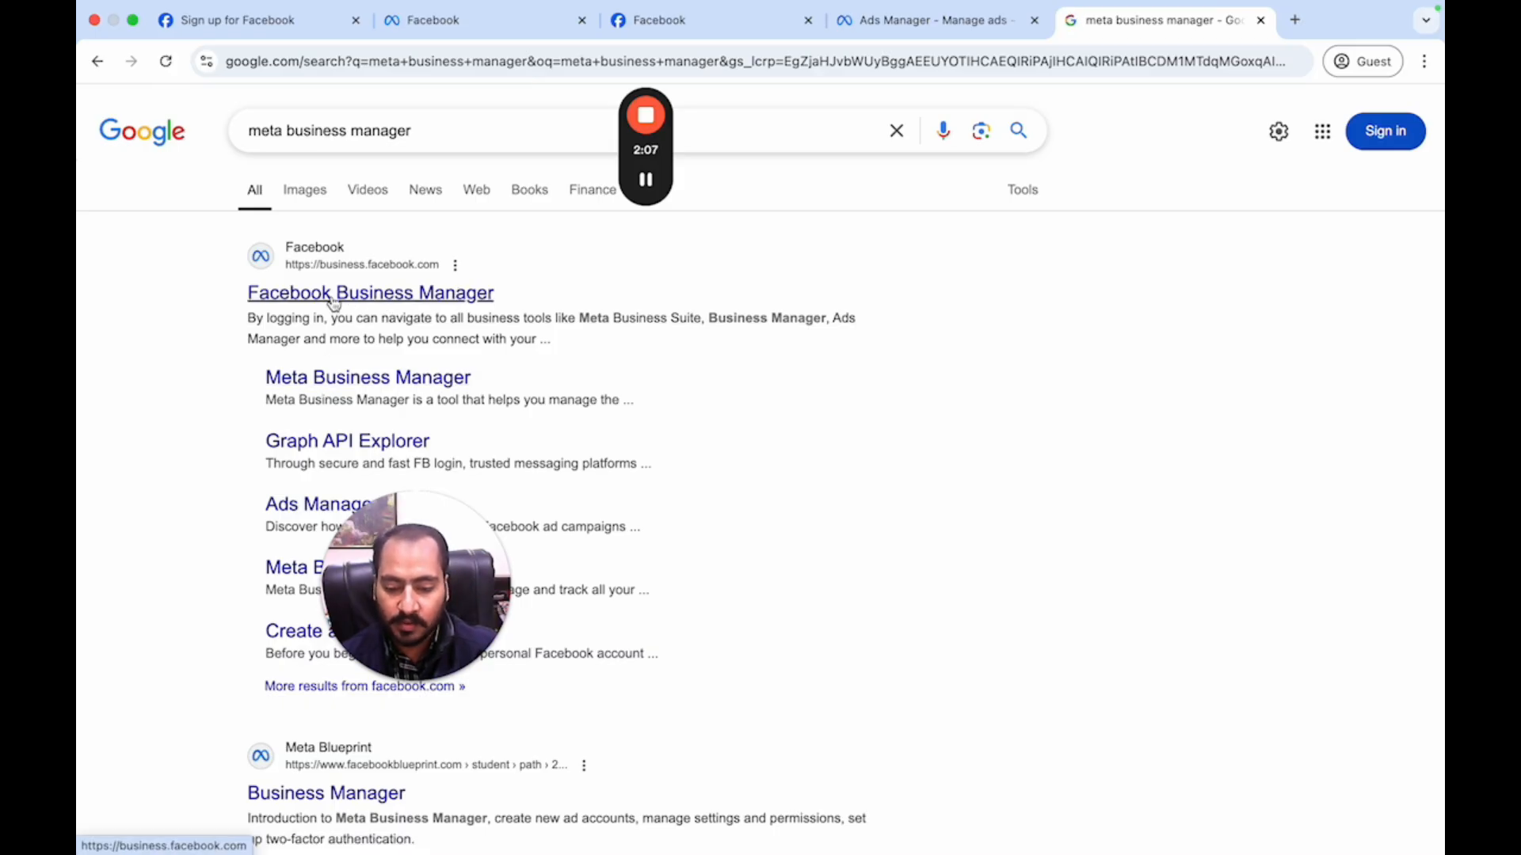
drag(444, 633, 1365, 787)
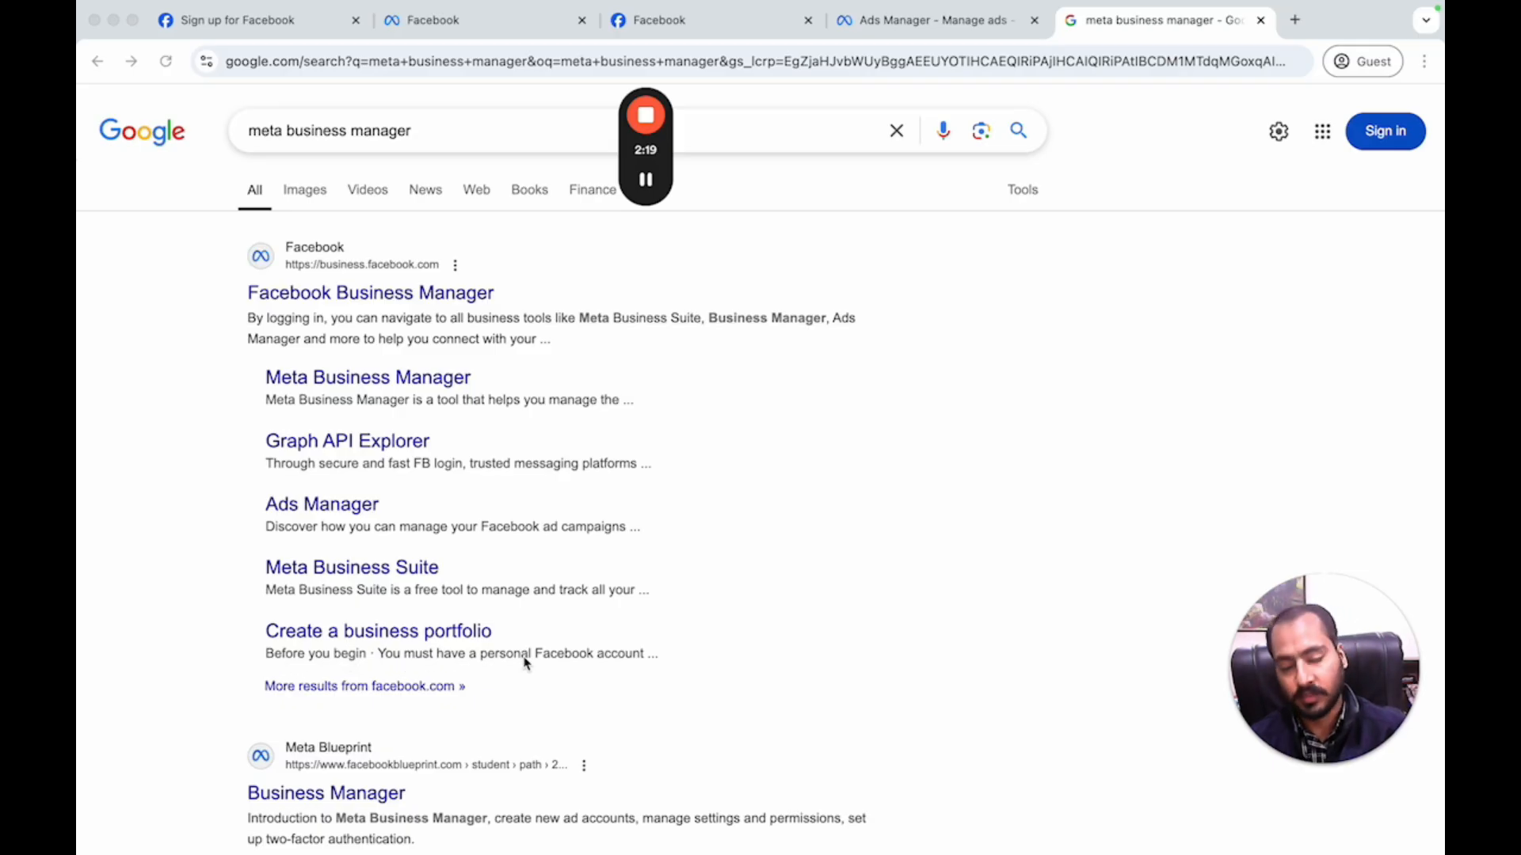
- Open the Facebook Business Manager result and reopen the portfolio form via Create new account
click(368, 298)
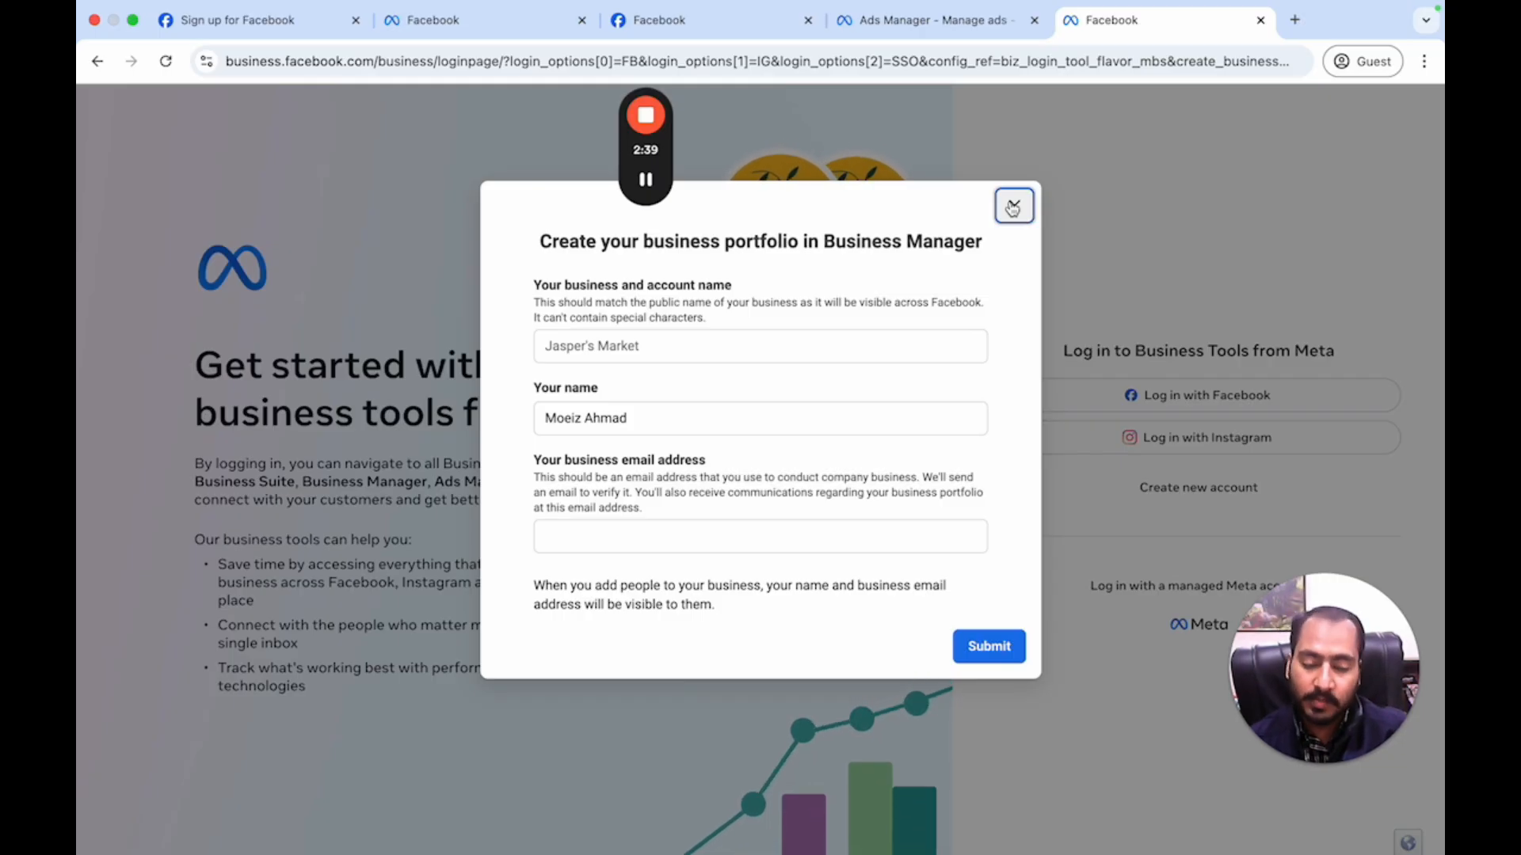
click(1013, 207)
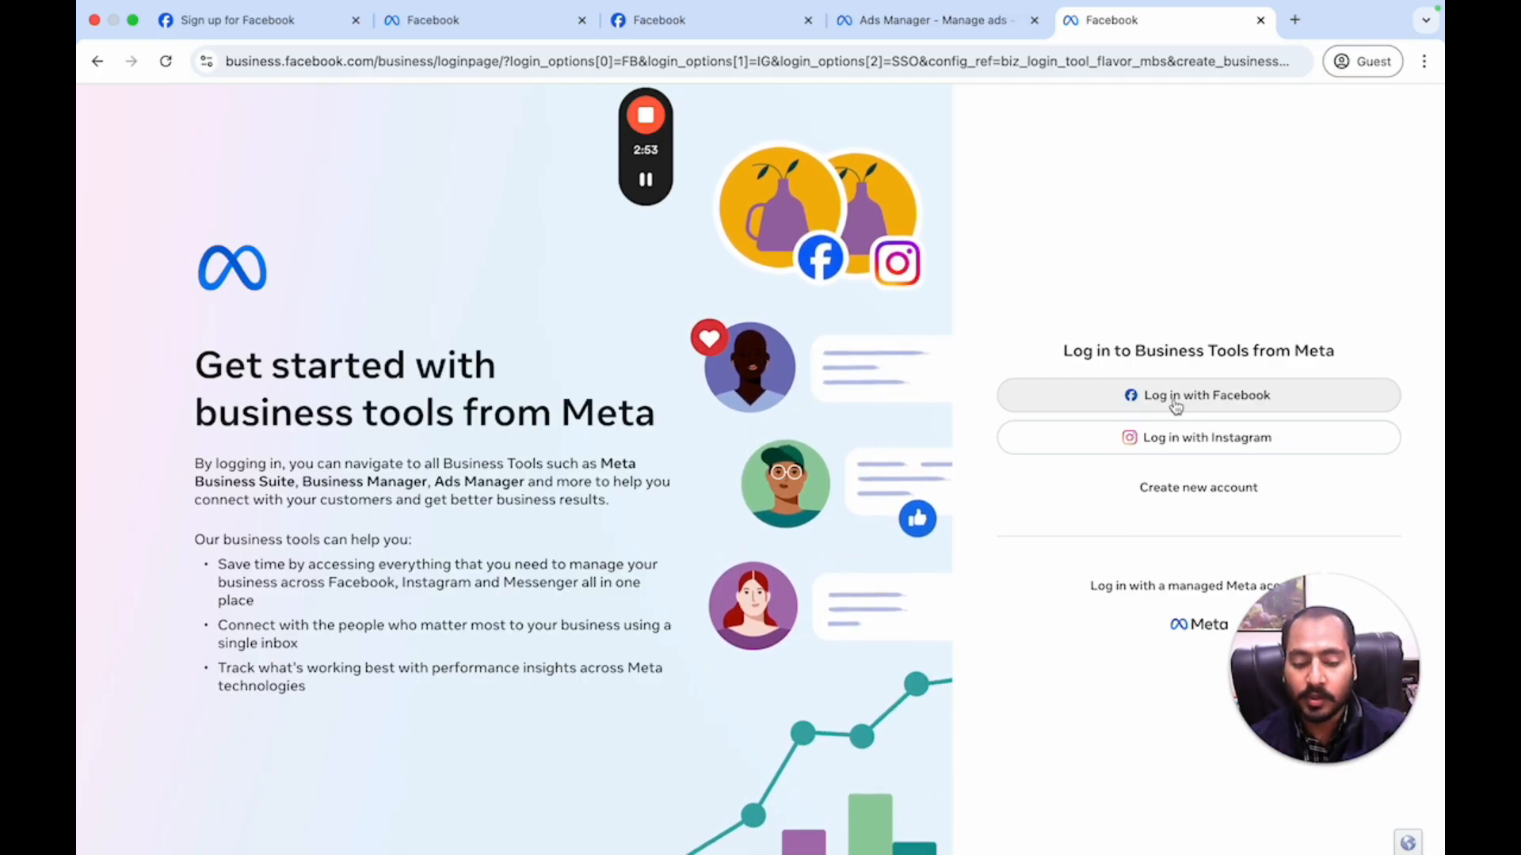
click(1200, 487)
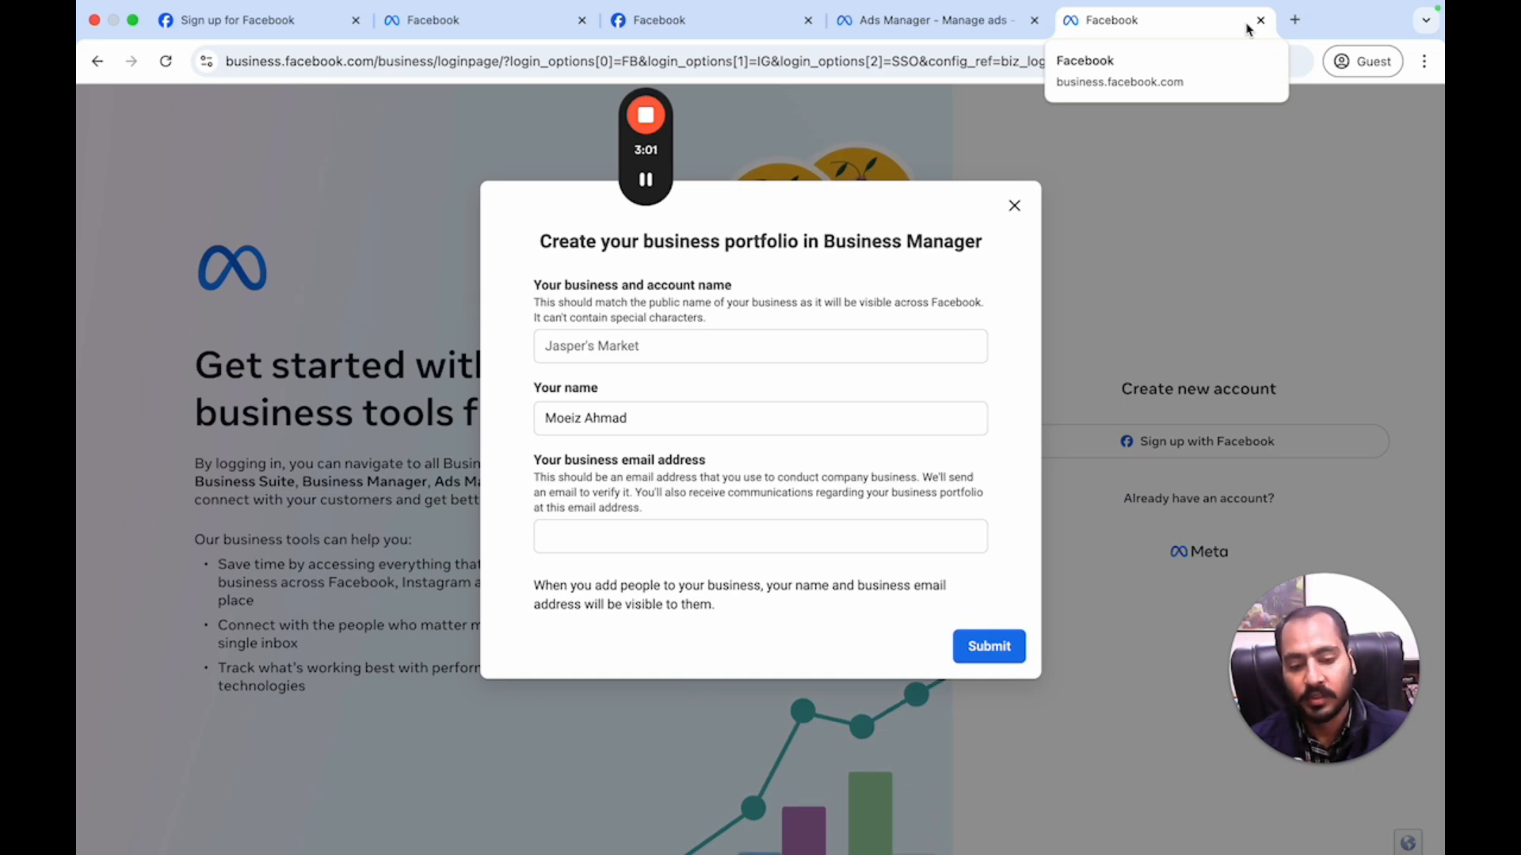
- Reload the email-code tab to reach the Facebook feed, then return to the portfolio-form tab
click(726, 33)
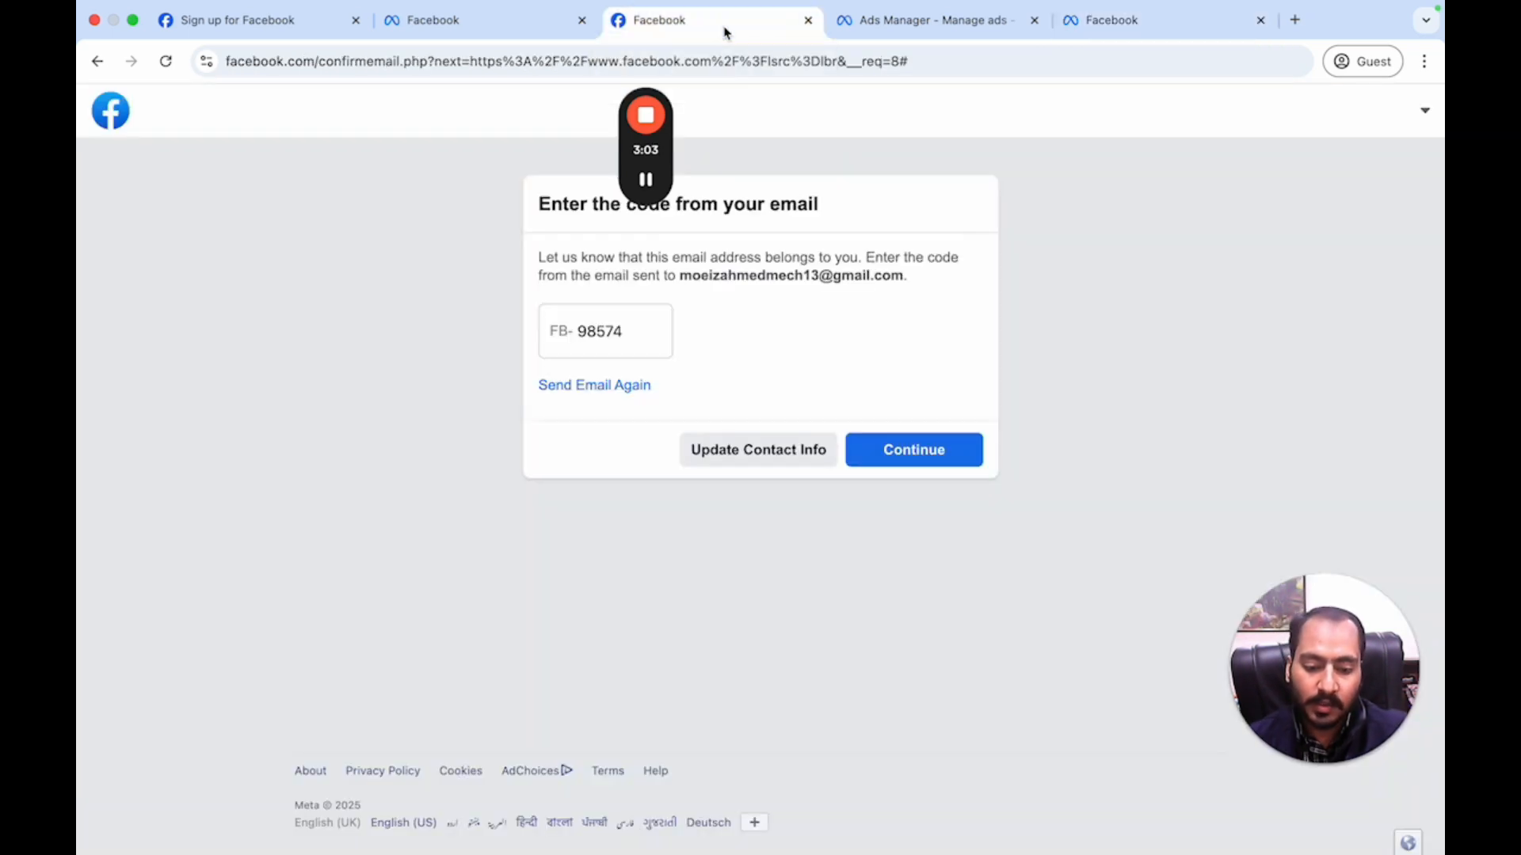
click(472, 21)
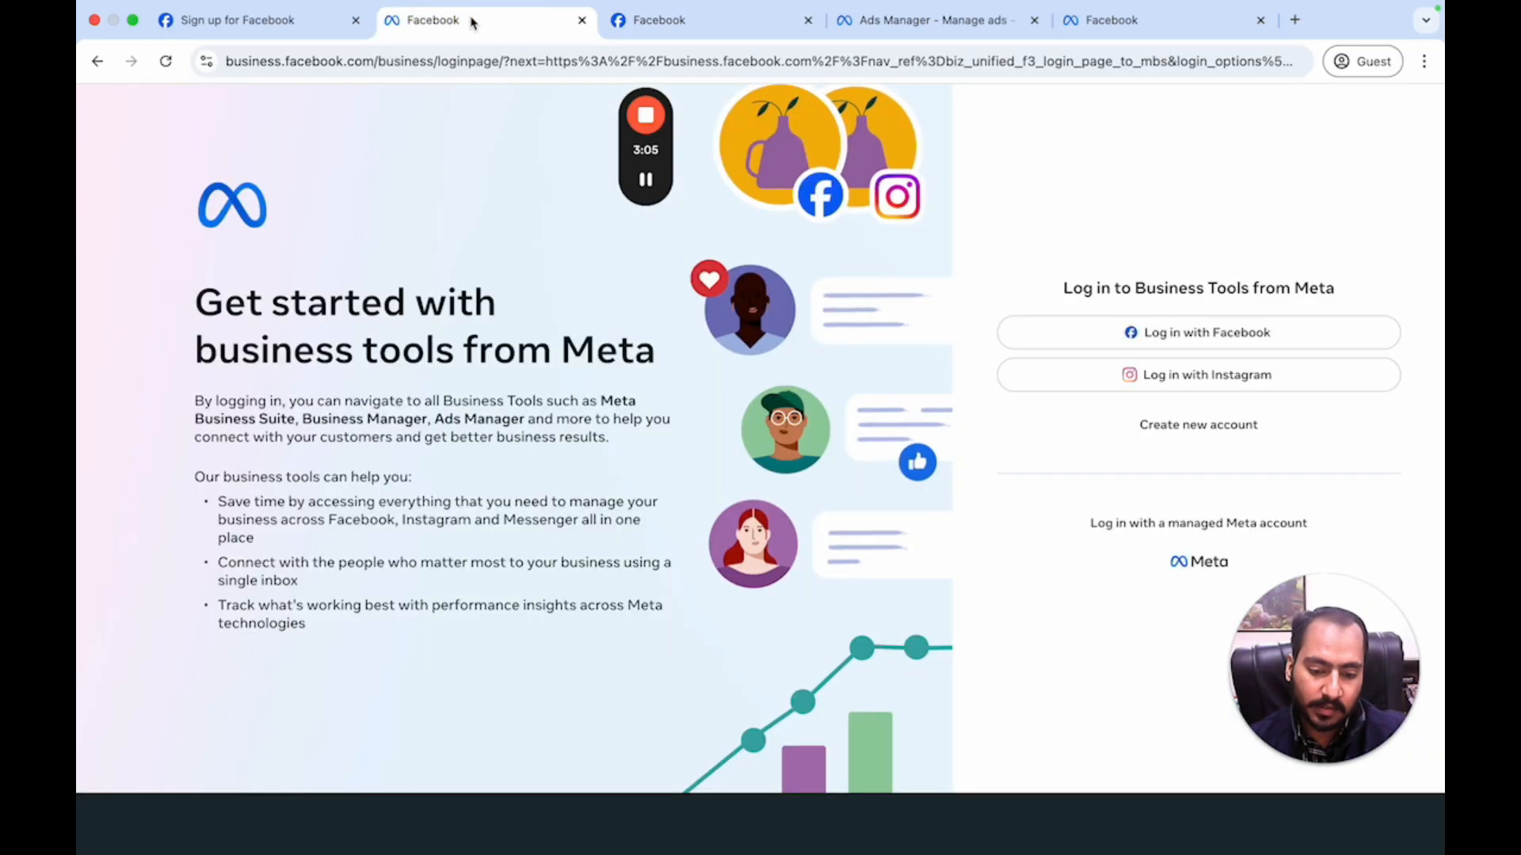
click(892, 22)
click(741, 26)
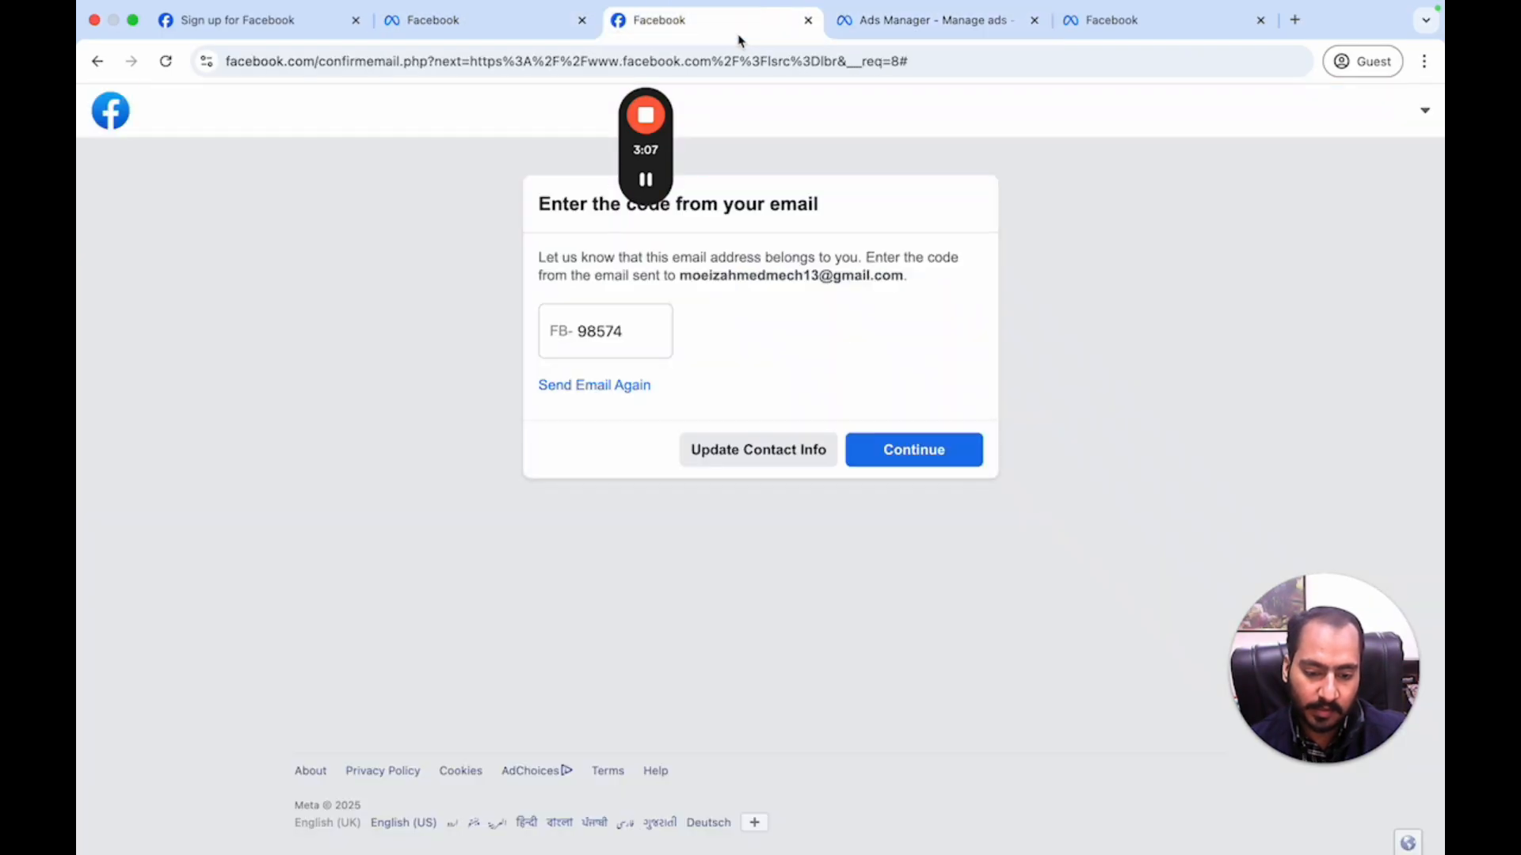
click(165, 61)
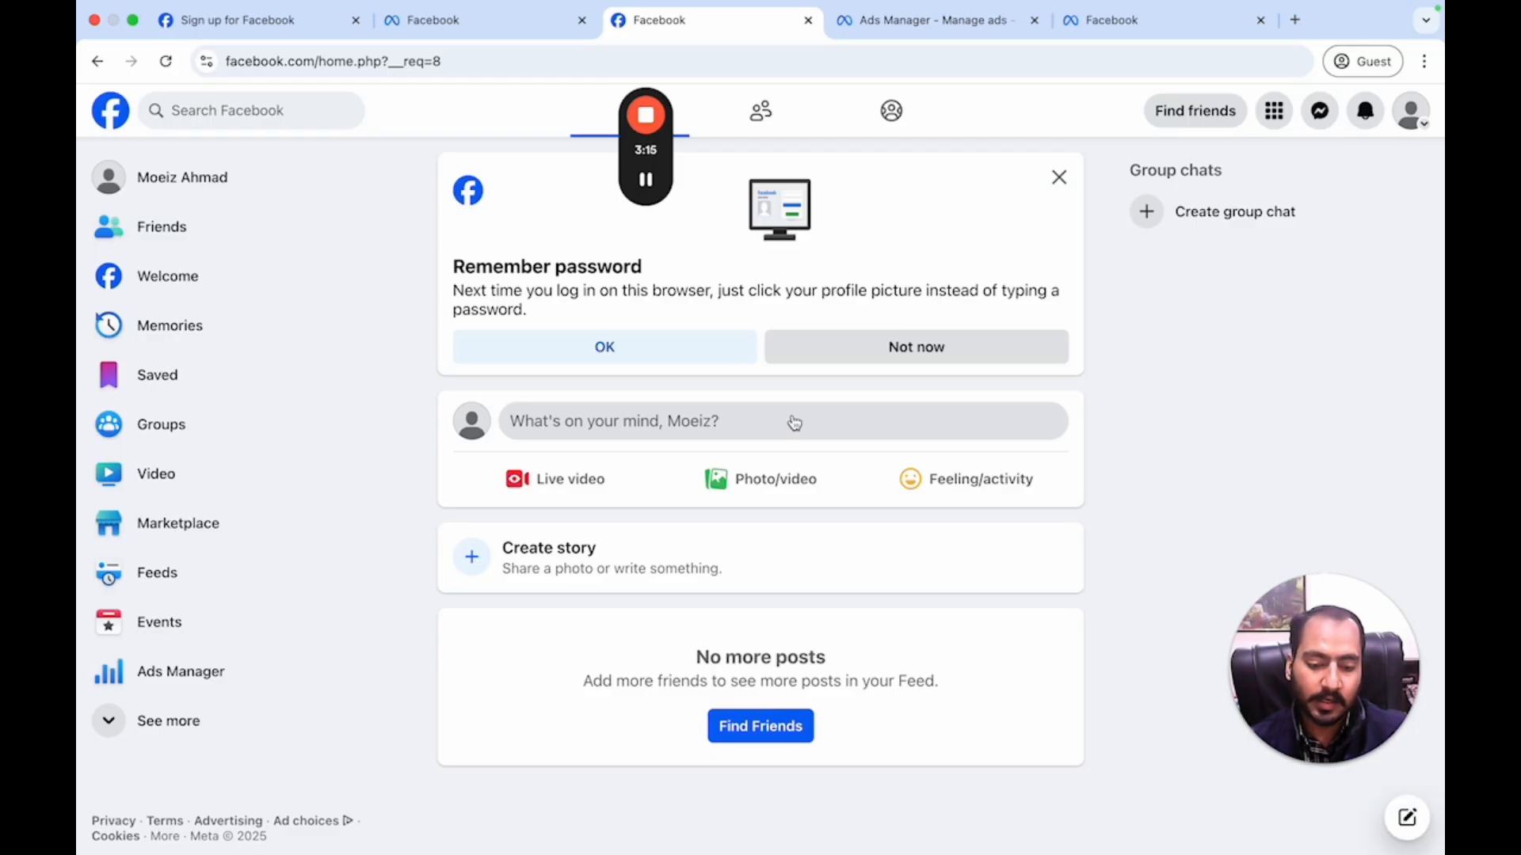
click(989, 25)
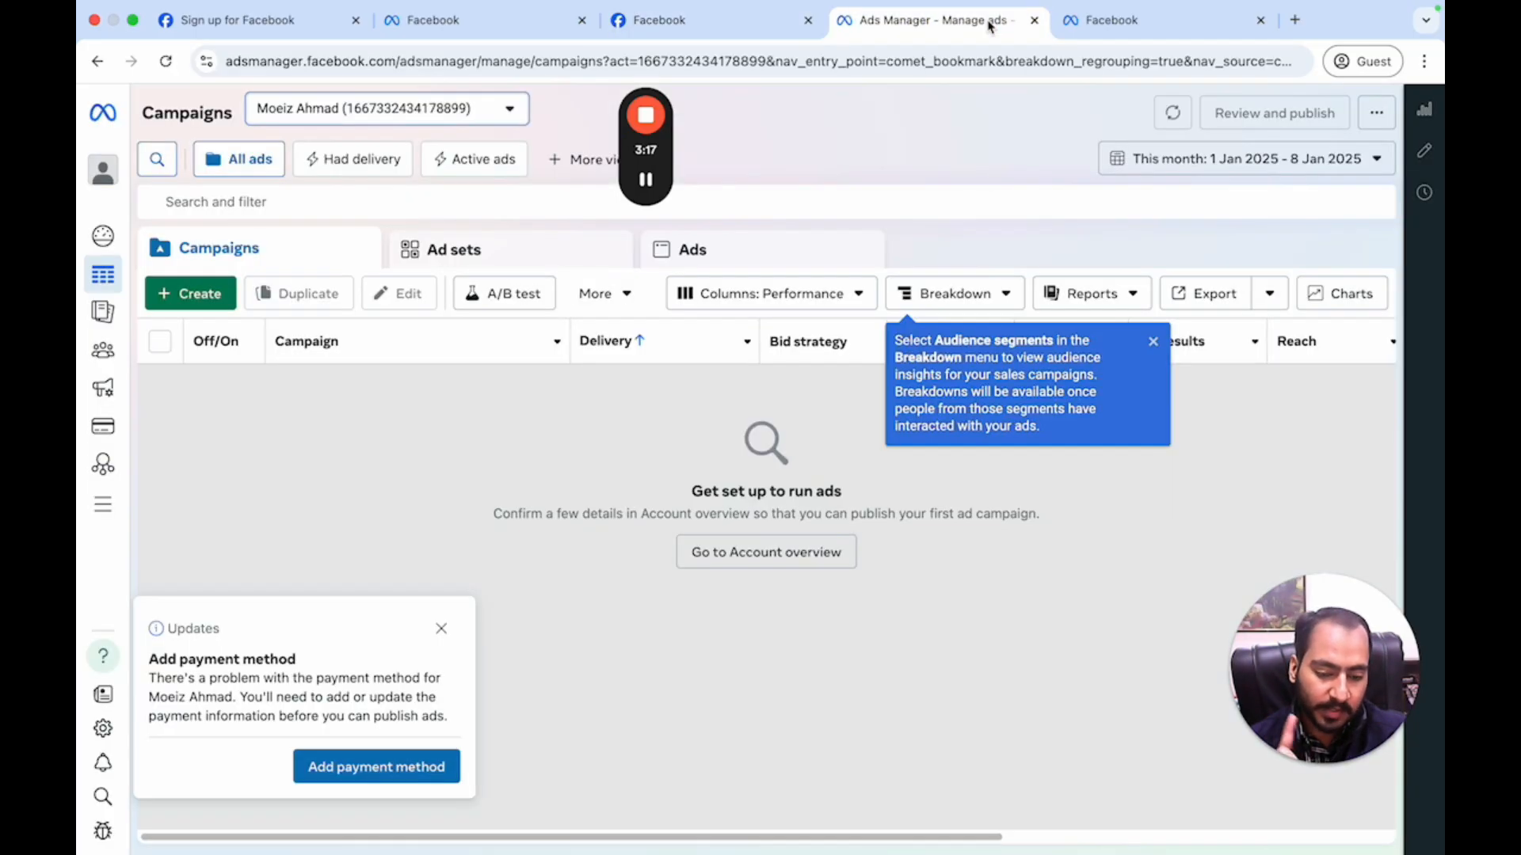
click(1142, 33)
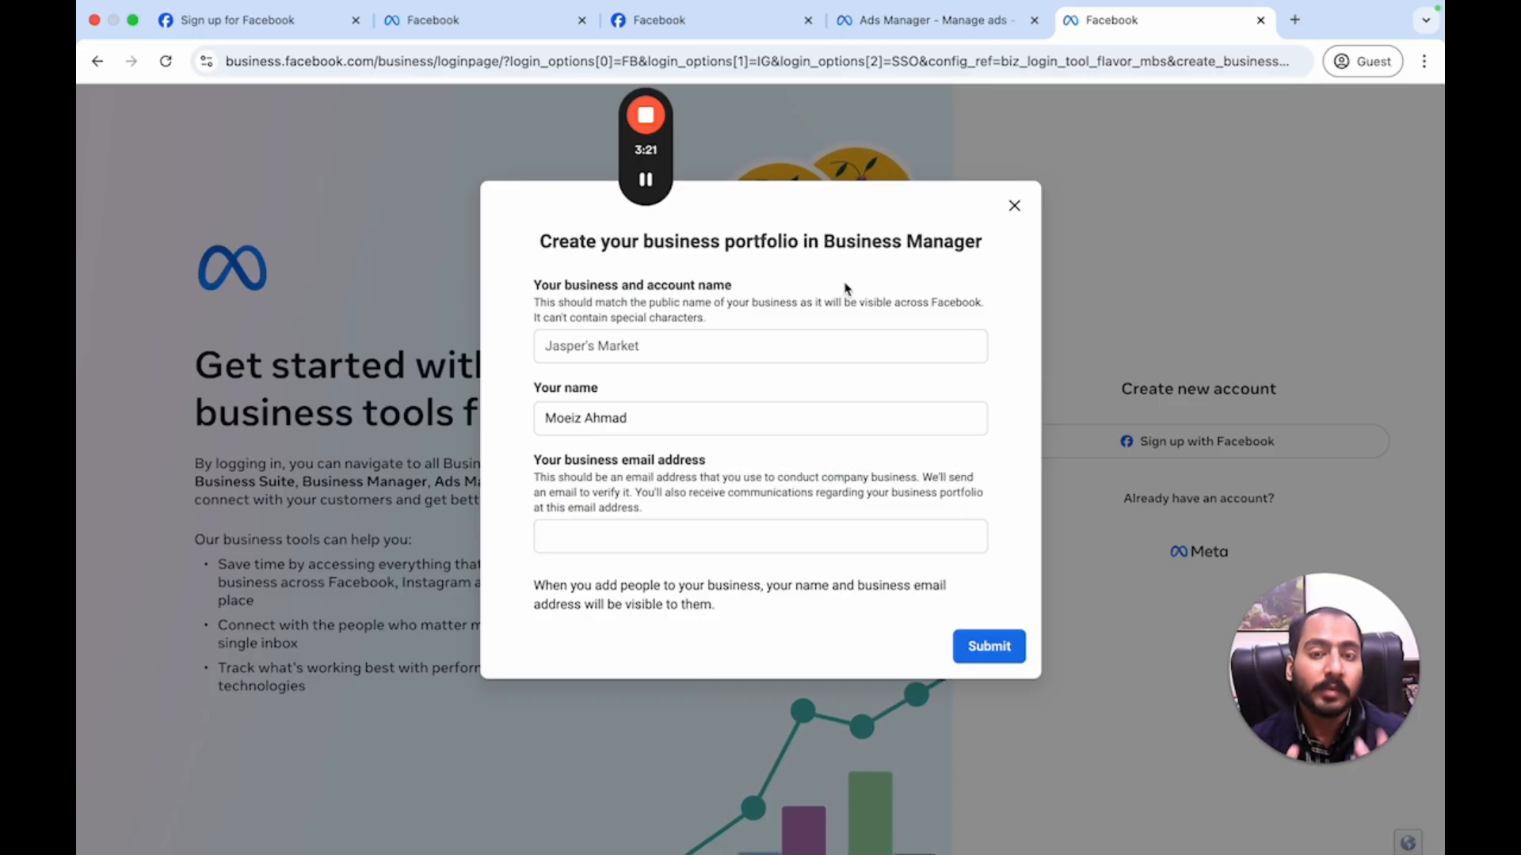
- Enter business name 'Neo Smile', keep the owner's name, and type the business email address
click(700, 347)
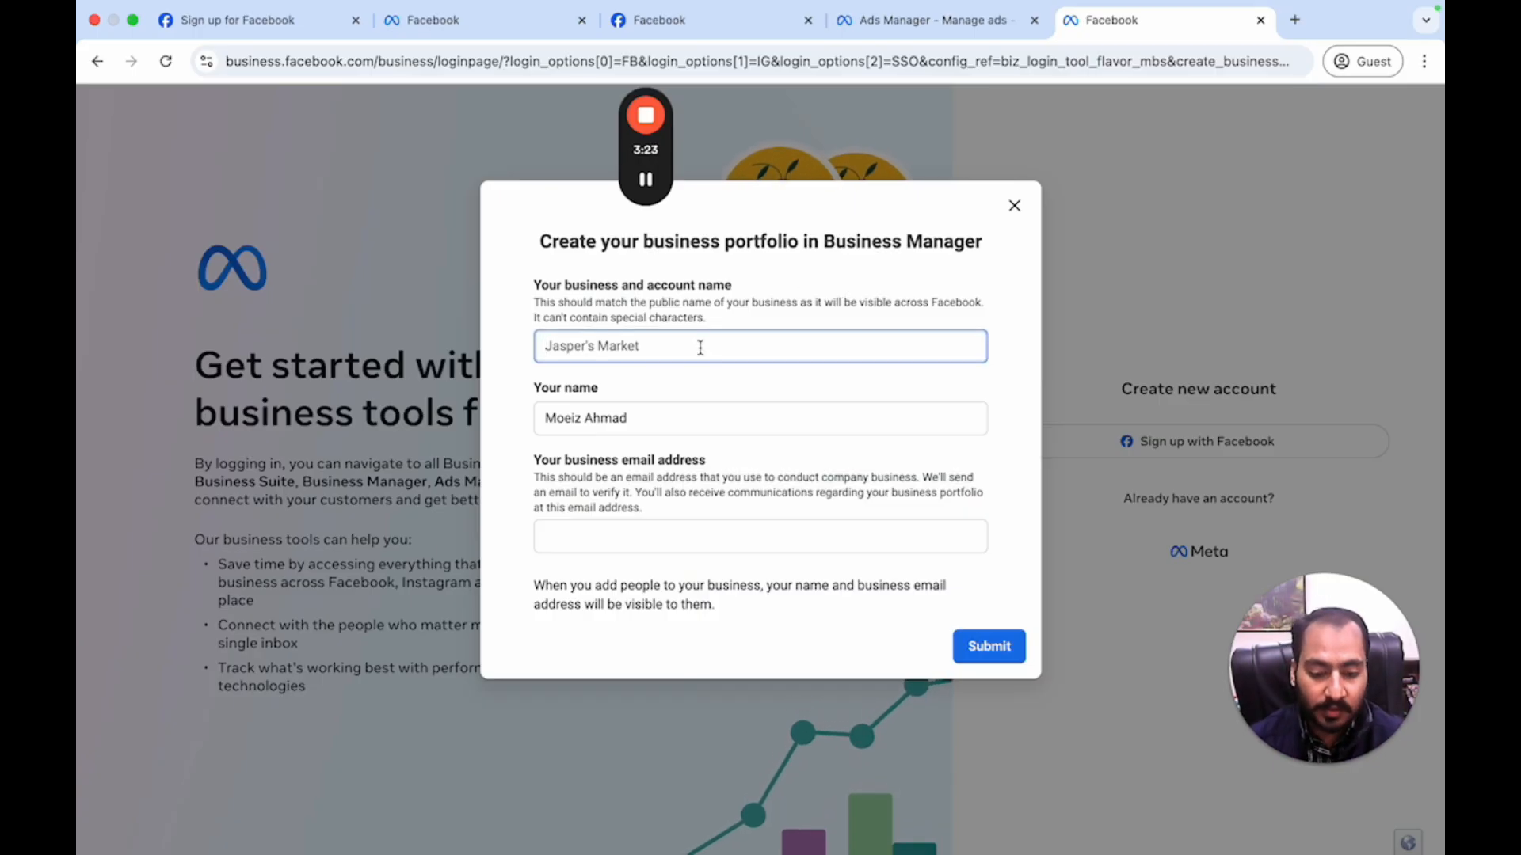
text(Neo)
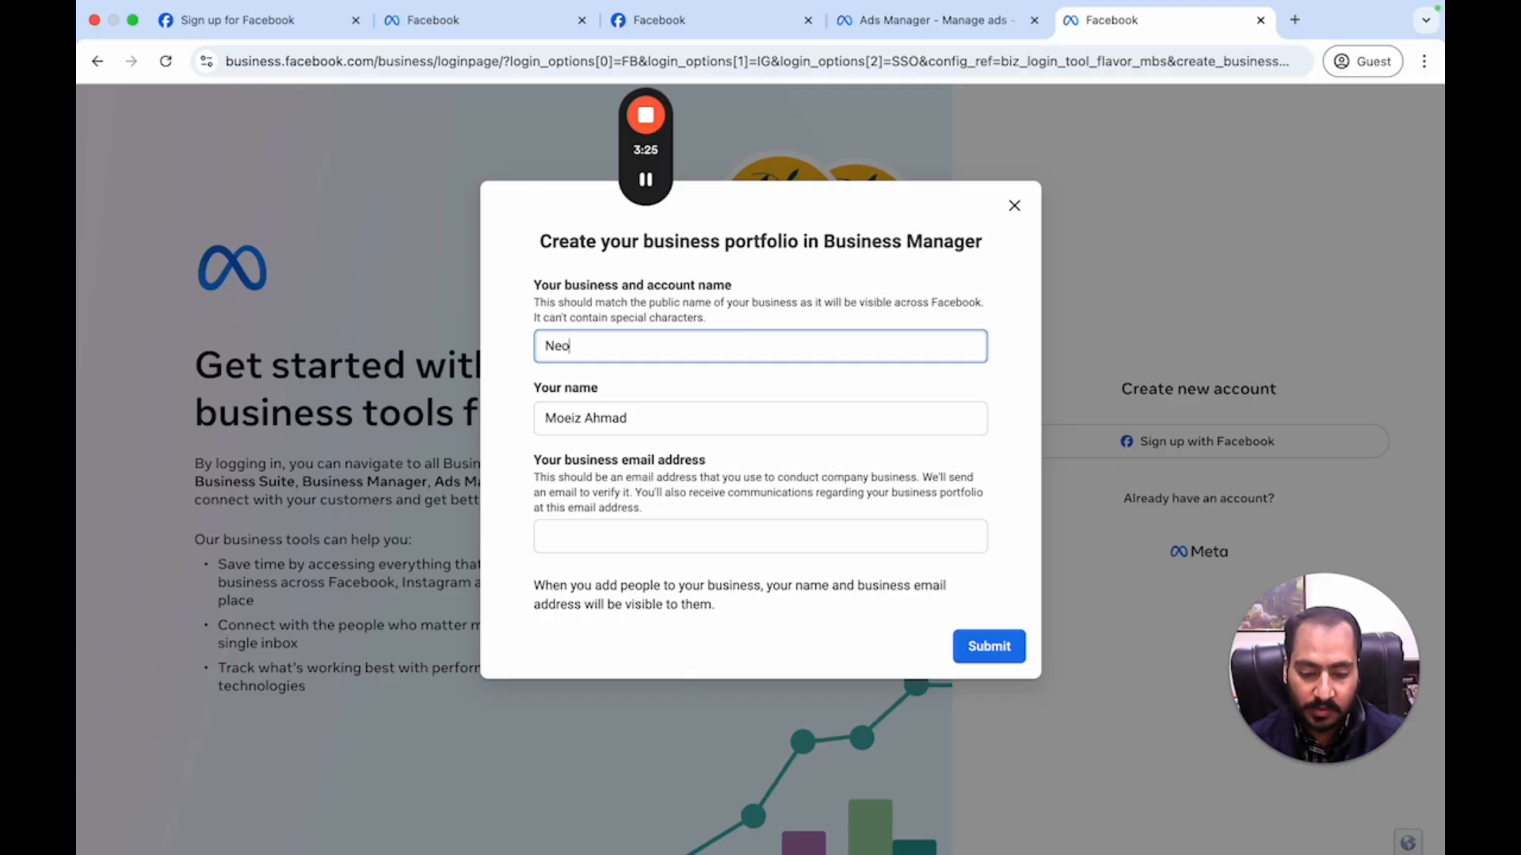
text( Smile)
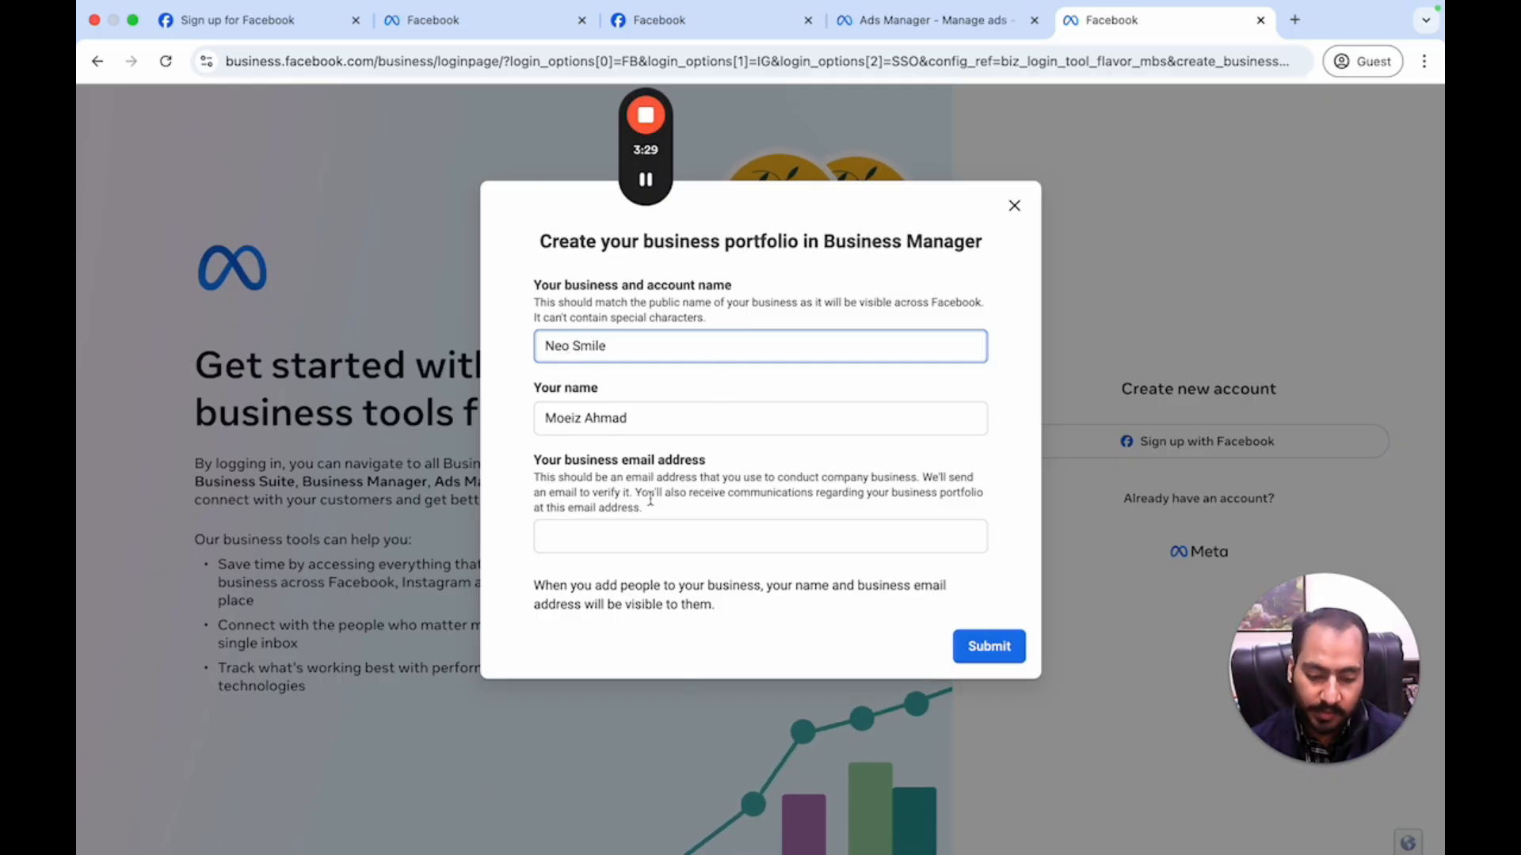
click(636, 530)
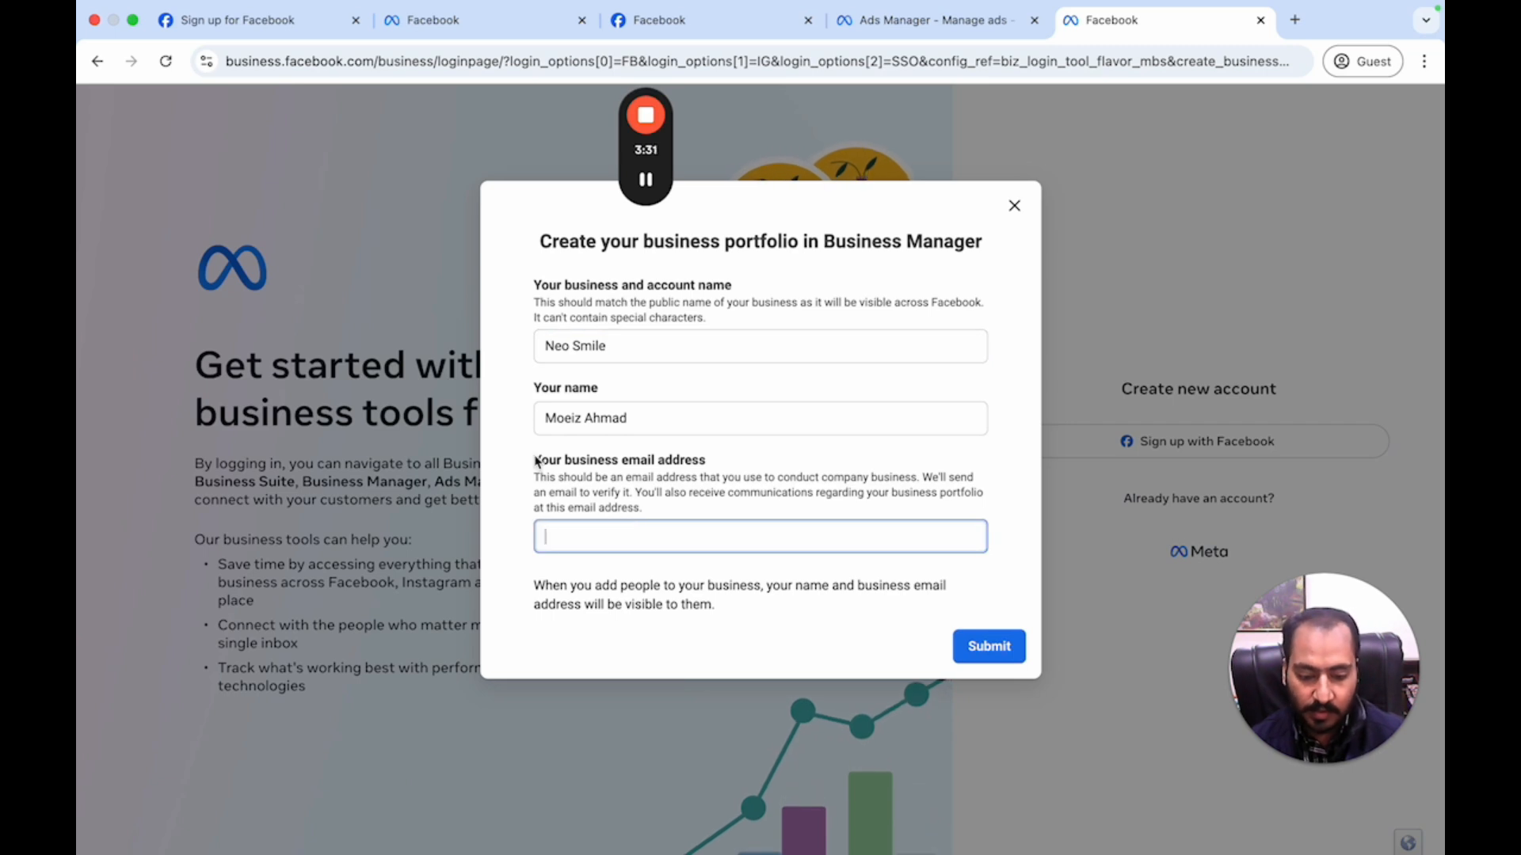
drag(535, 459, 724, 459)
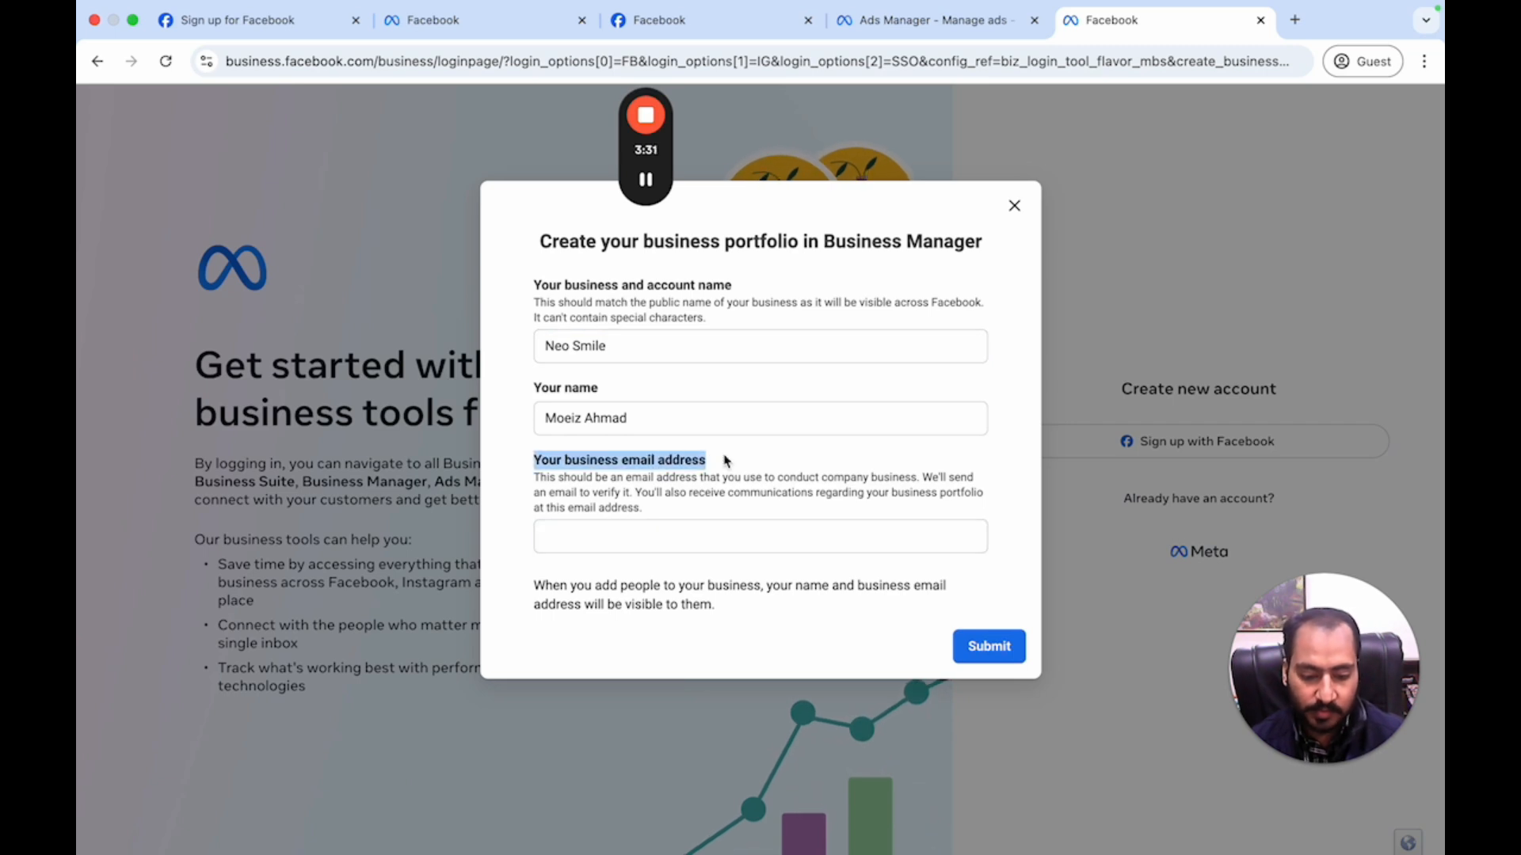
click(663, 415)
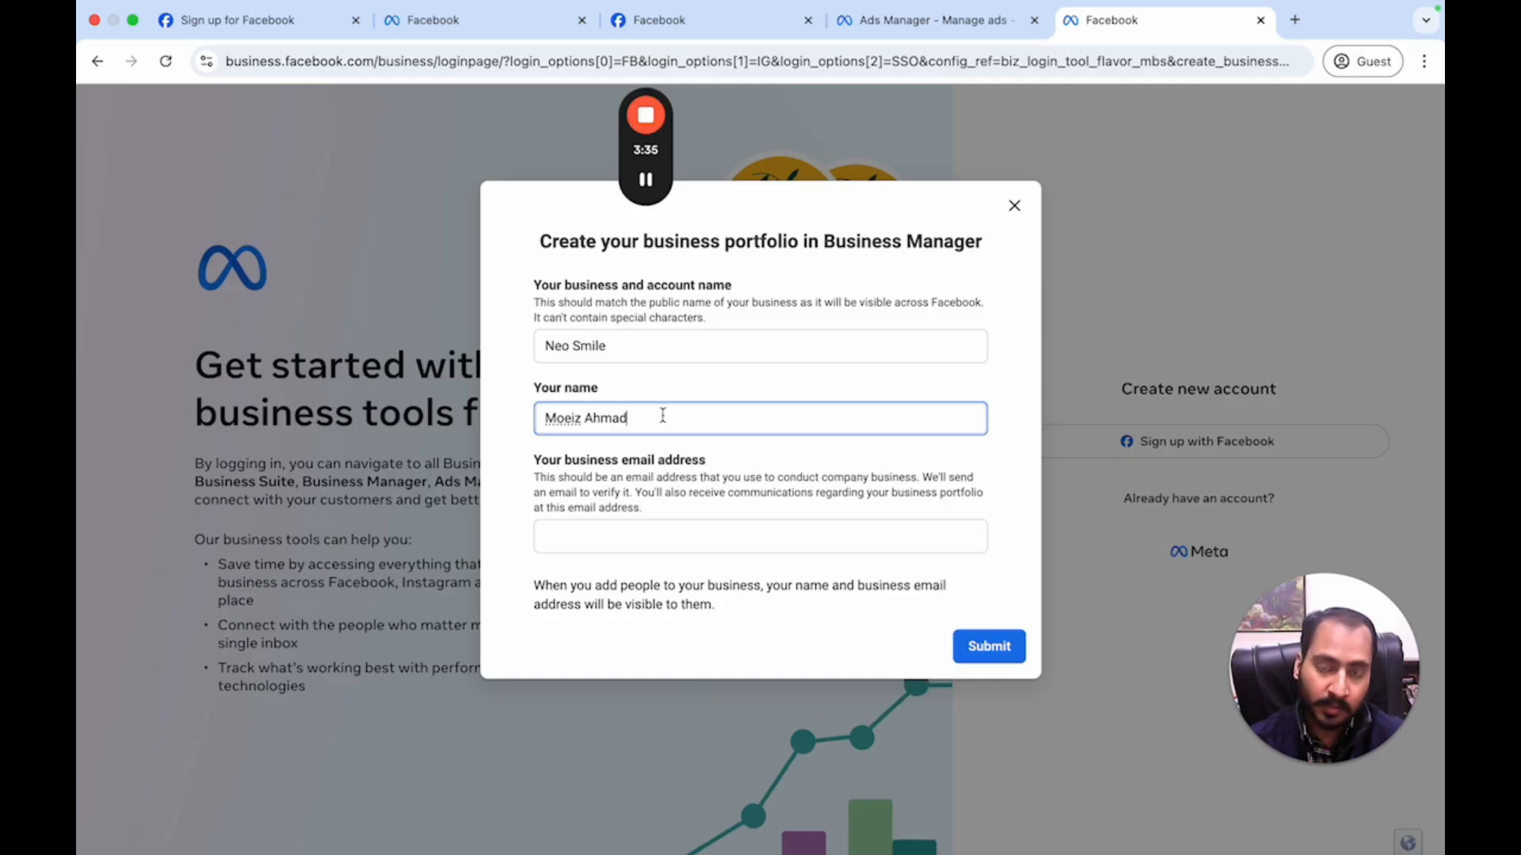
drag(533, 459, 777, 470)
click(647, 538)
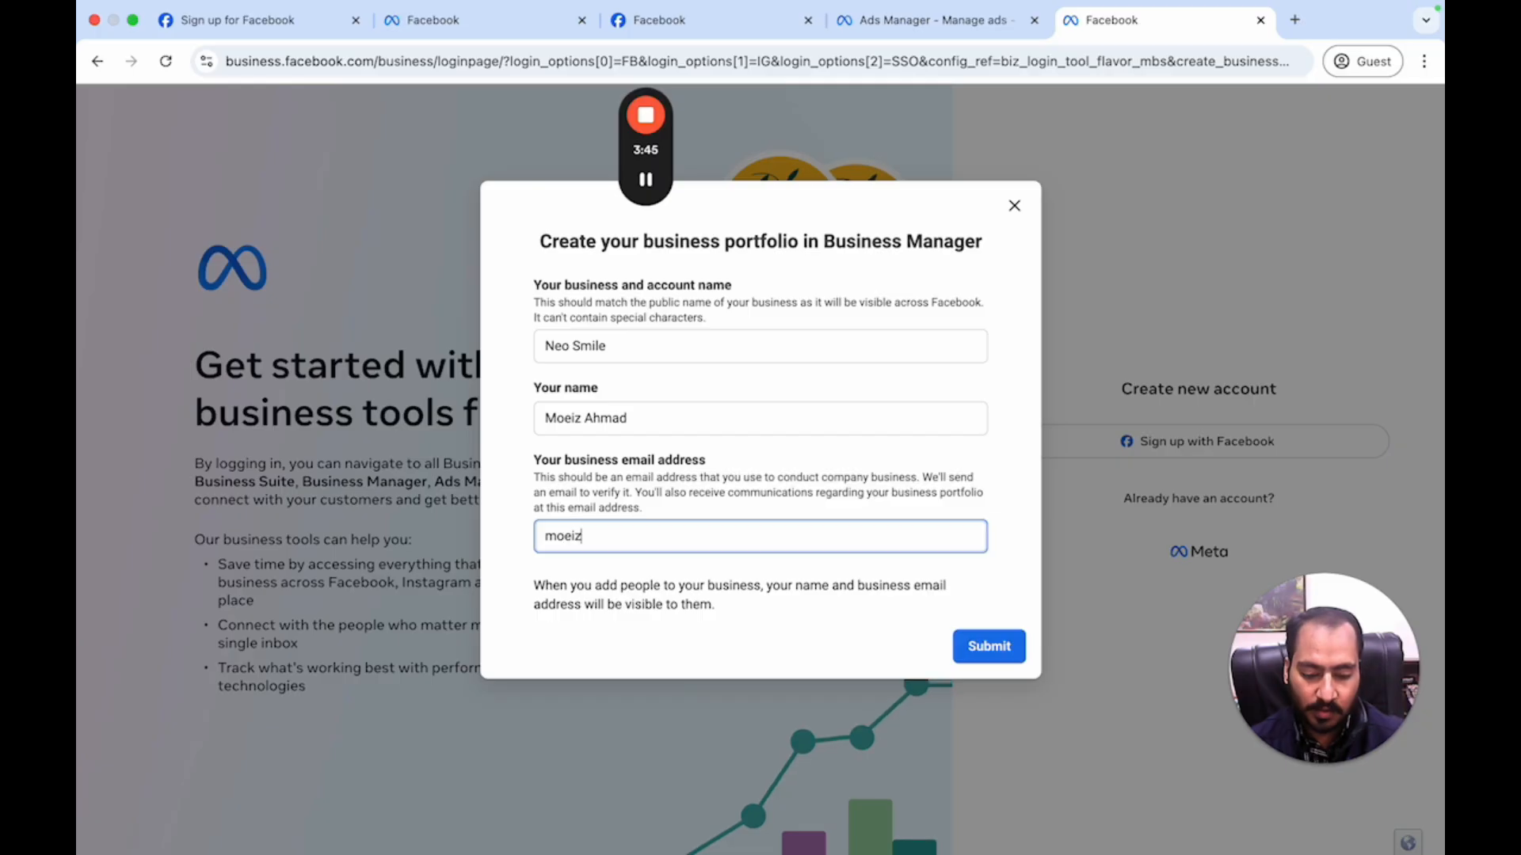
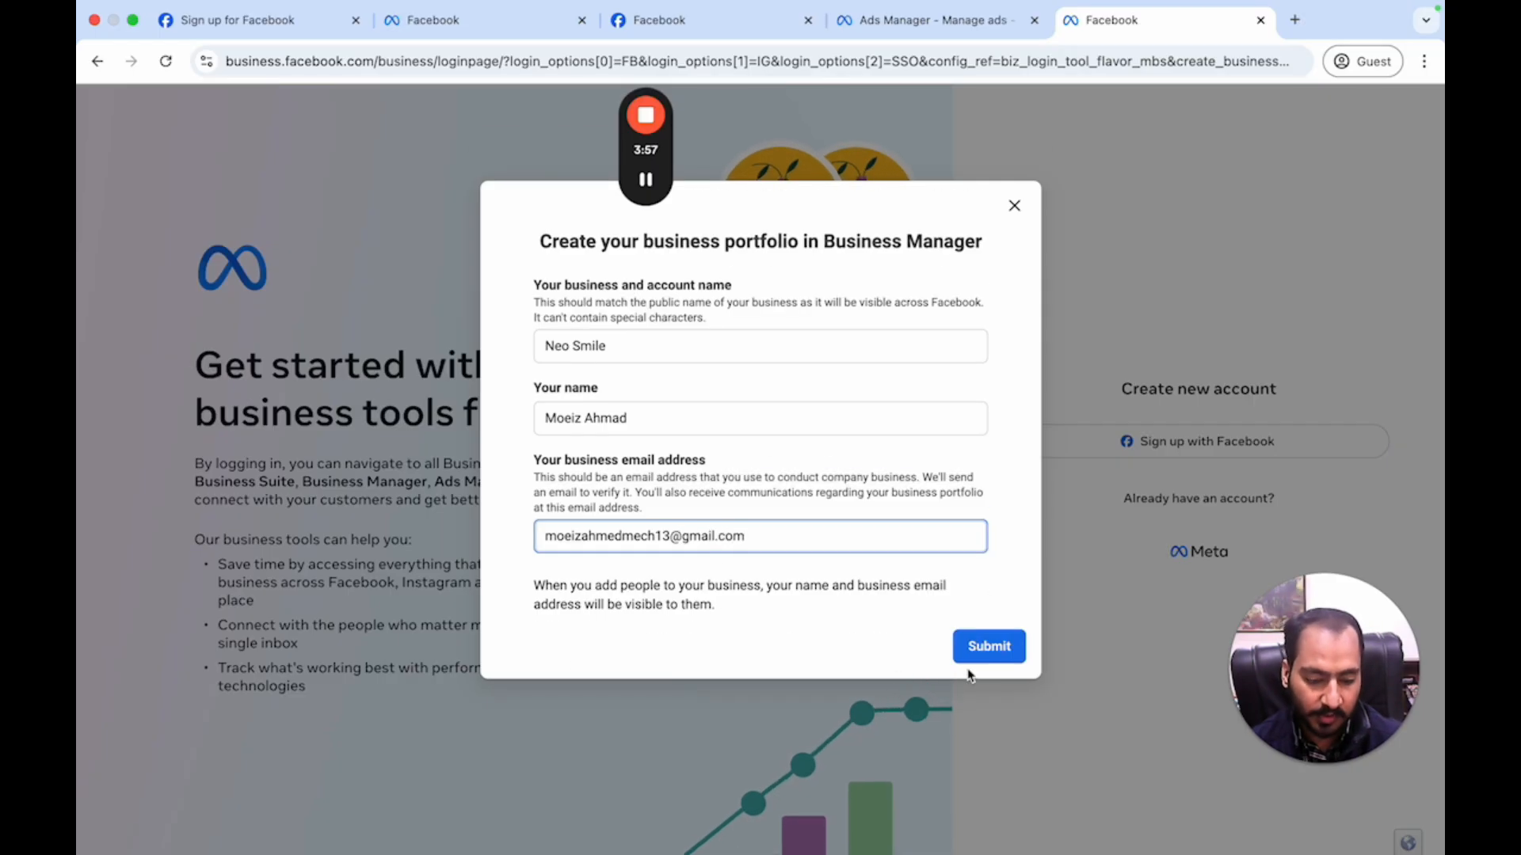
- Submit the portfolio form, review the 'Unable to Create Account' error, and close the form
click(1006, 647)
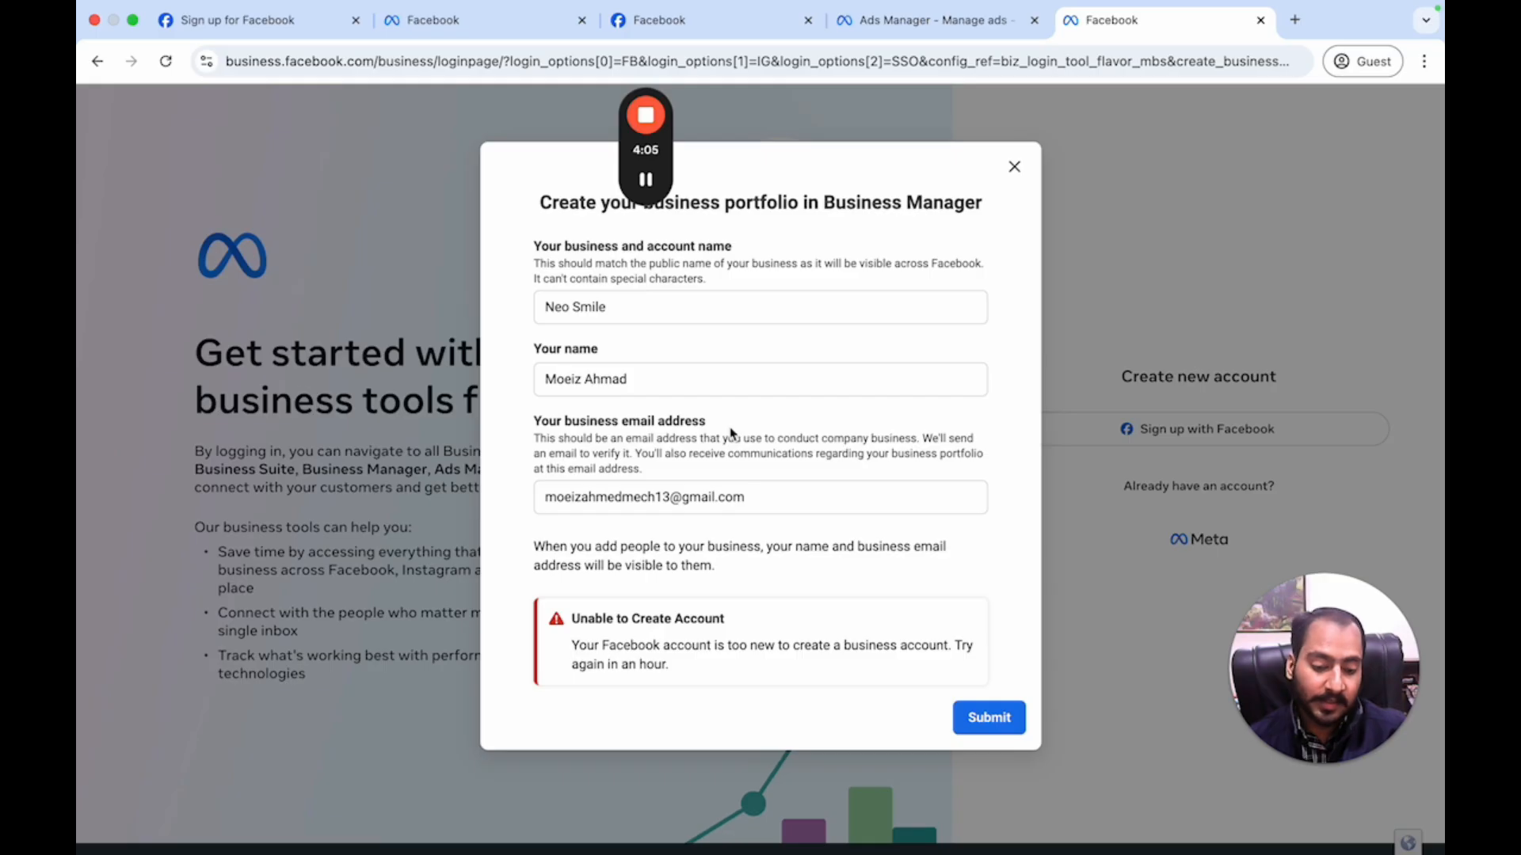
drag(570, 619, 780, 627)
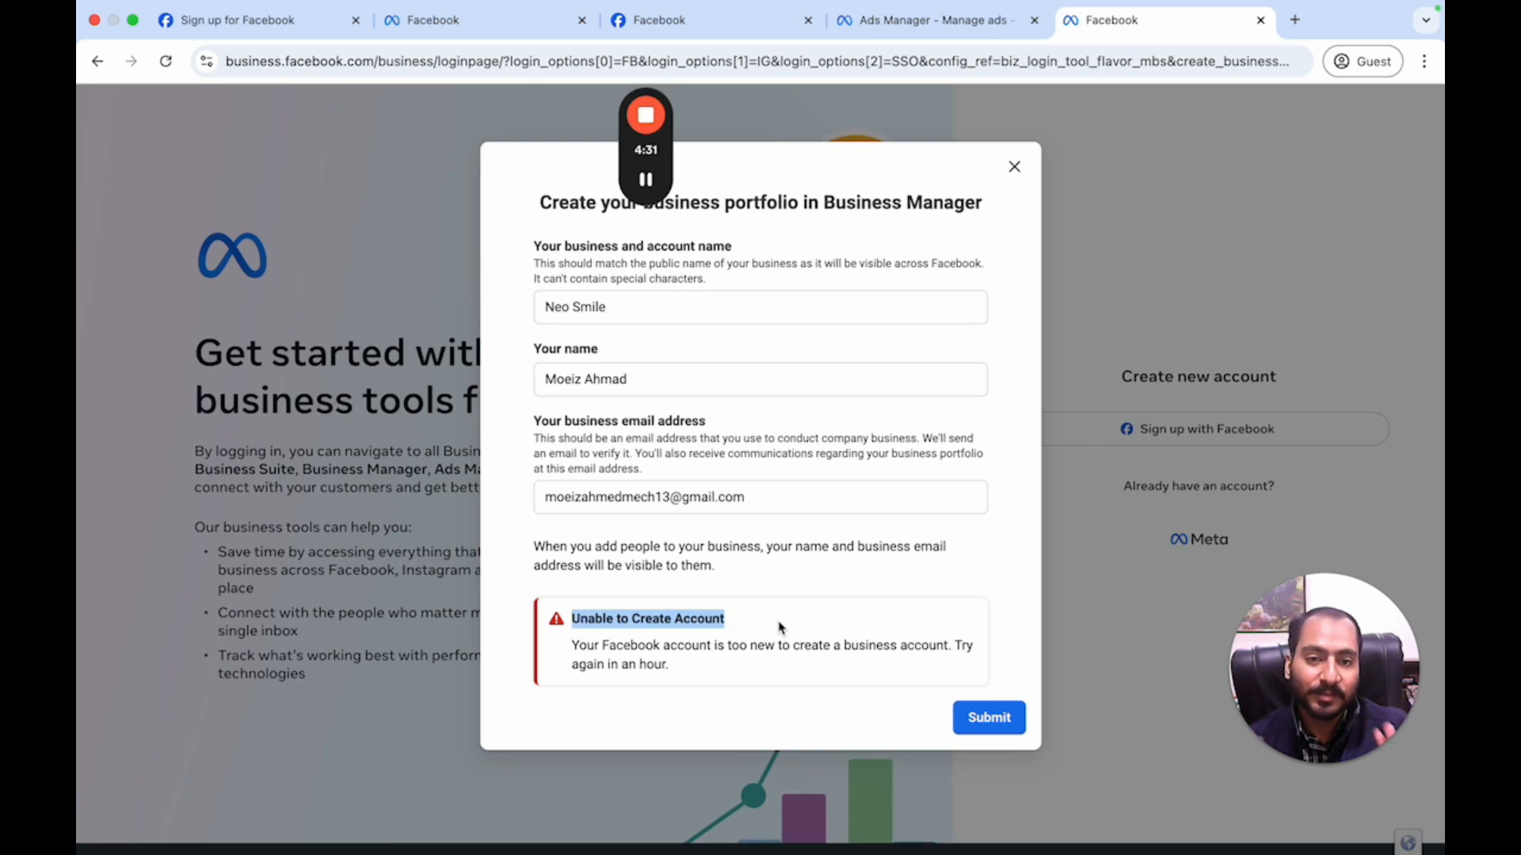
click(708, 668)
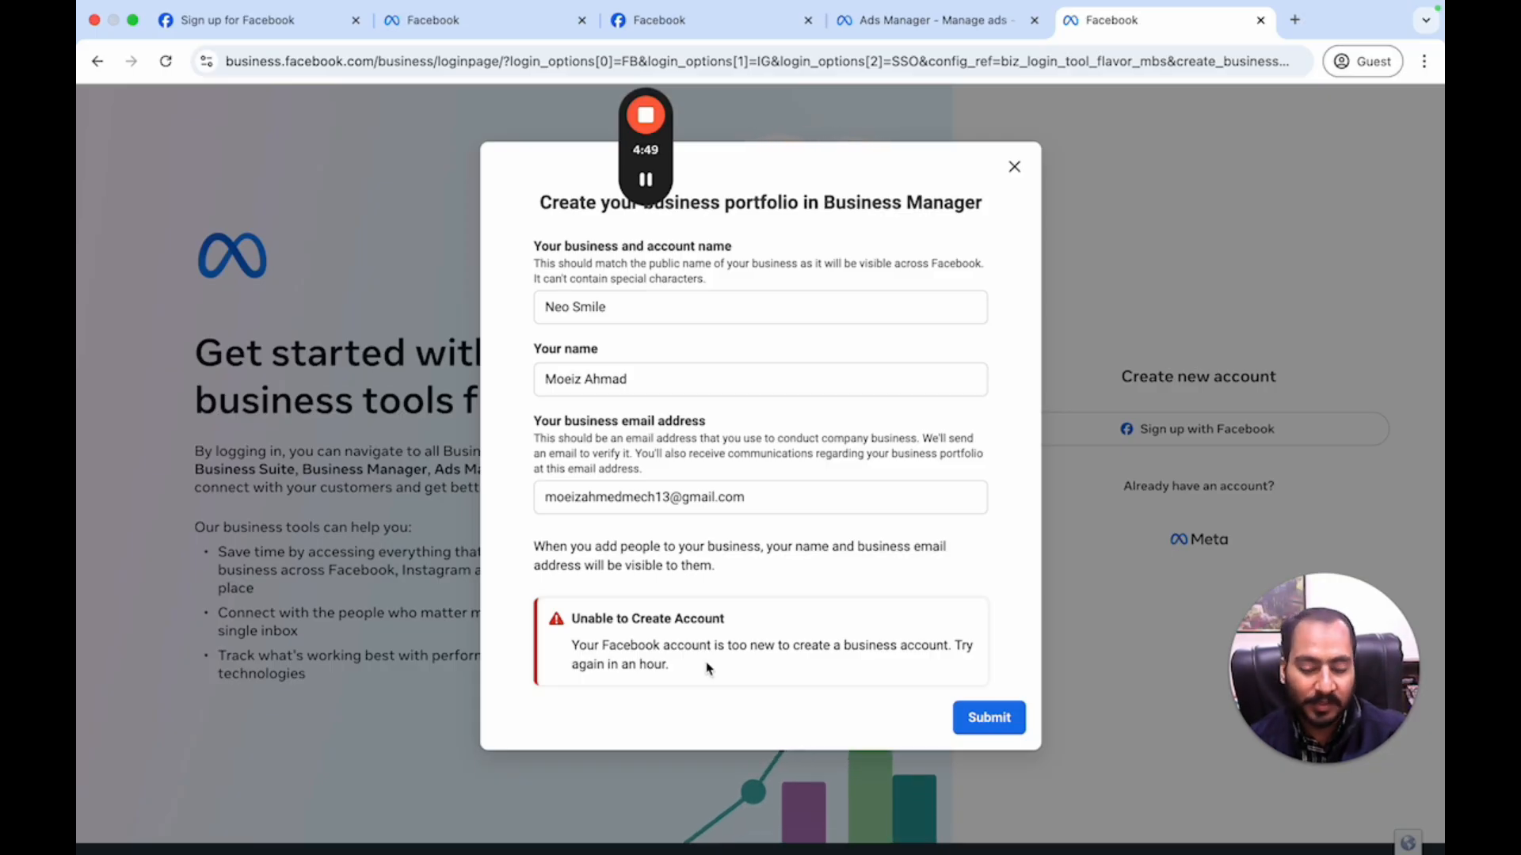
click(1006, 172)
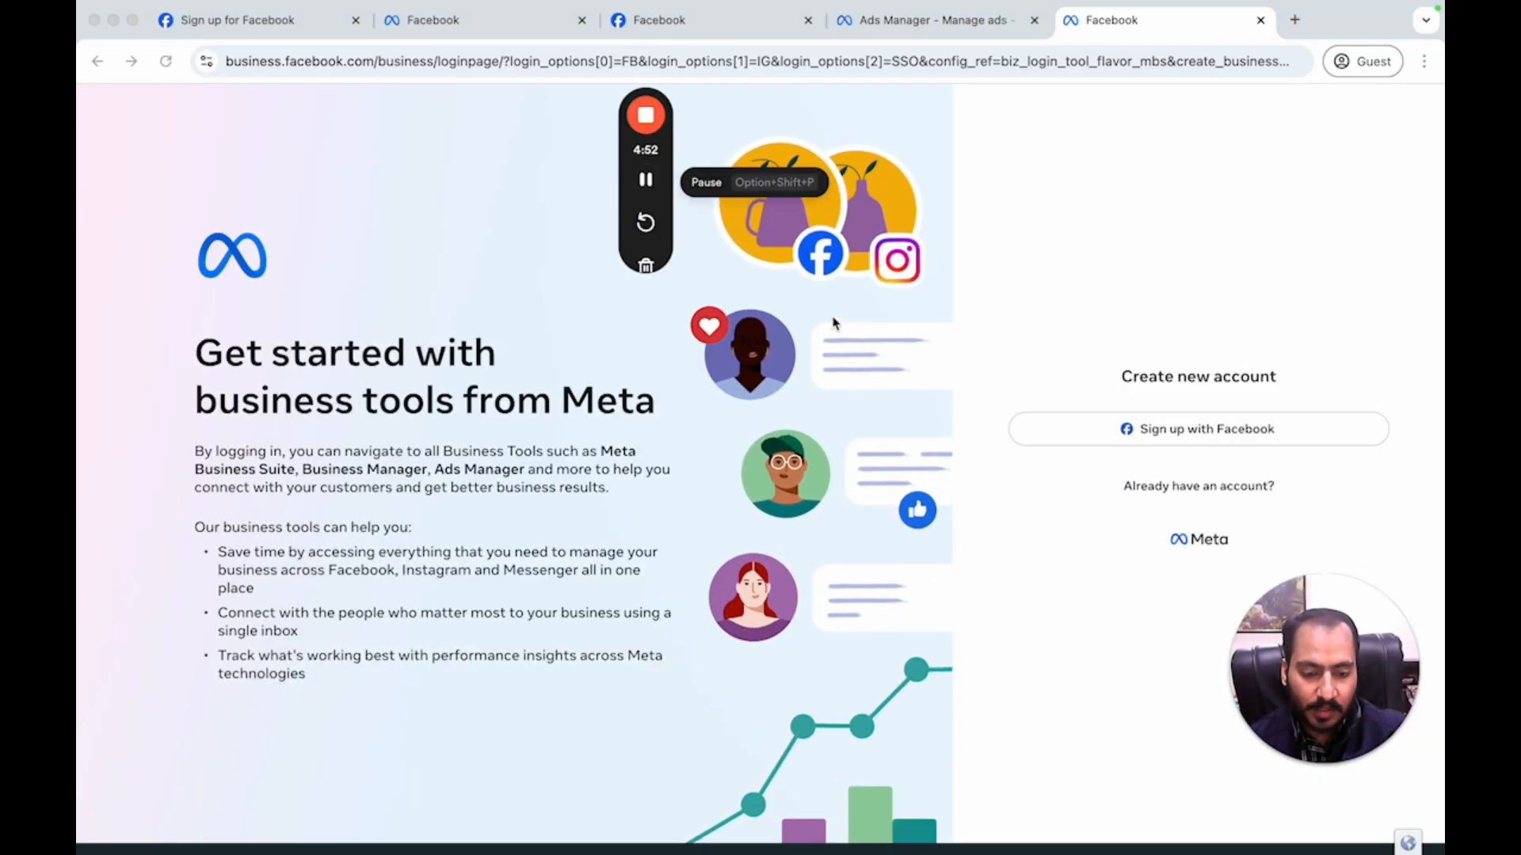